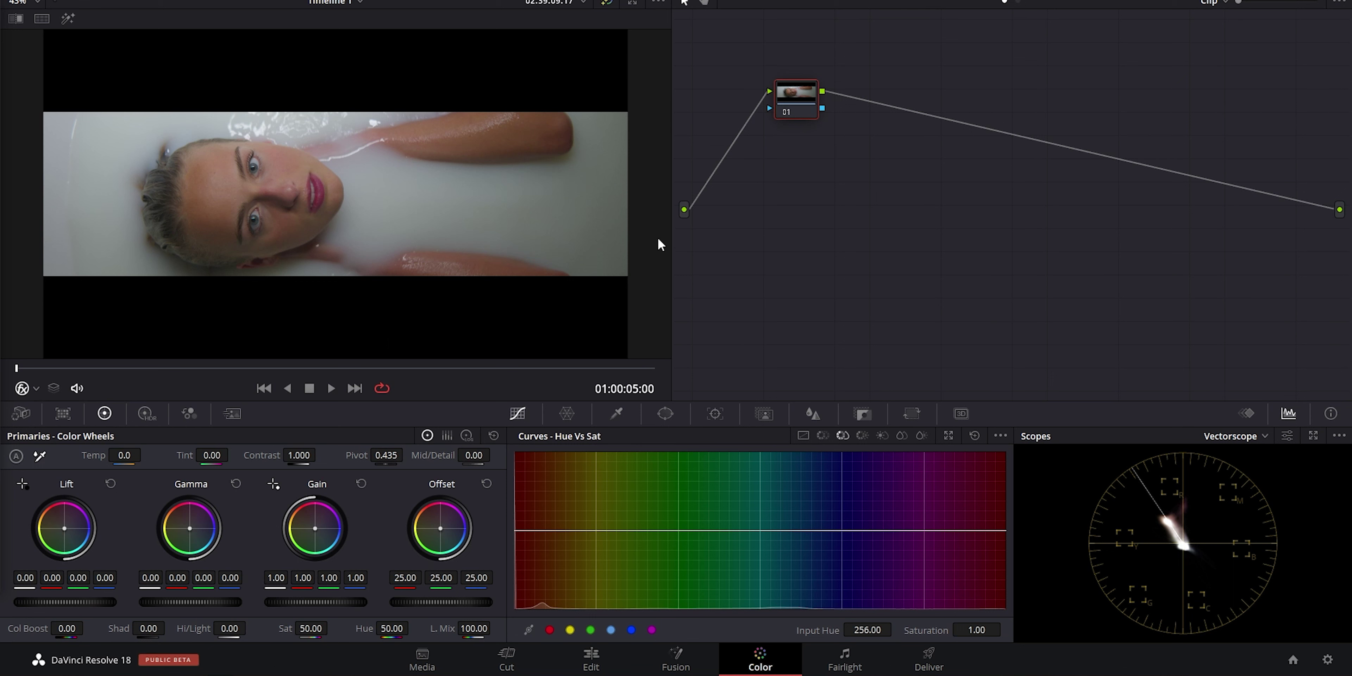
Step: Reposition node 01 in the node graph, returning it near its start
{"action": "left_click_drag", "start_coordinate": [809, 105], "coordinate": [782, 113]}
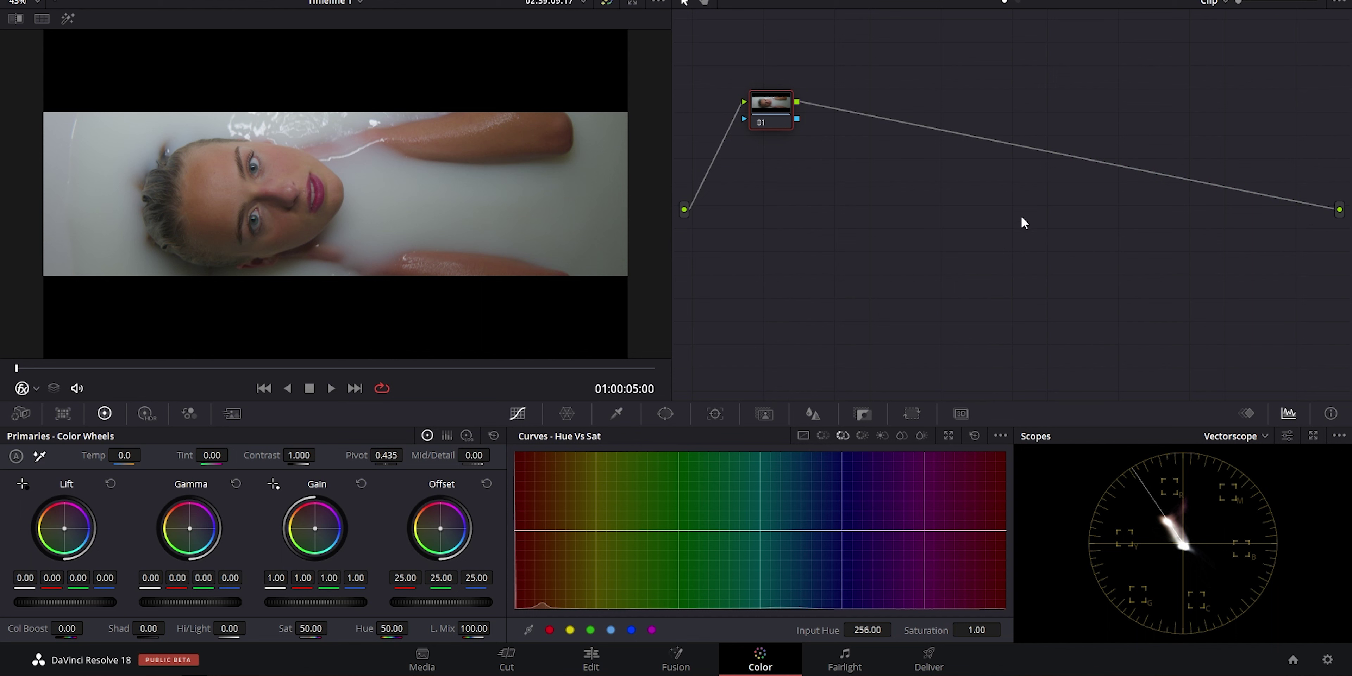
{"action": "left_click_drag", "start_coordinate": [781, 114], "coordinate": [866, 135]}
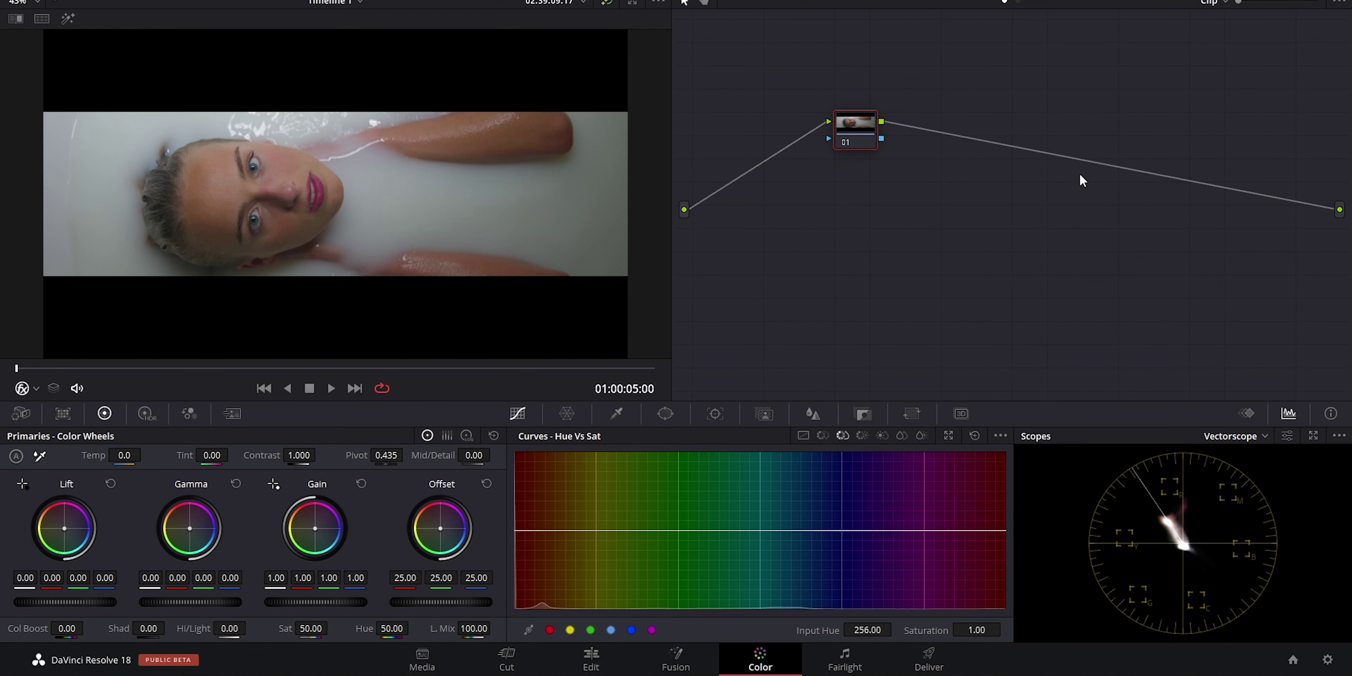
{"action": "left_click_drag", "start_coordinate": [873, 134], "coordinate": [826, 112]}
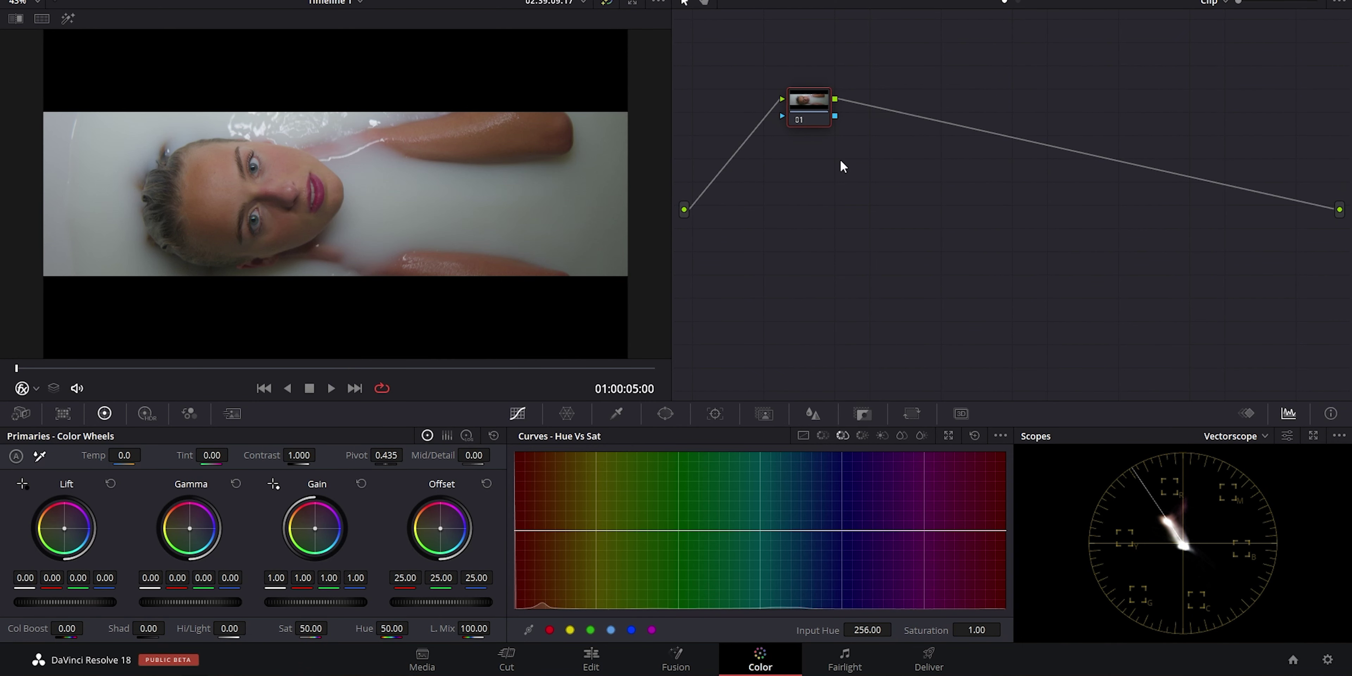
Step: Review the node trees of the first saved still and still 1.2.1, plus the colour management settings
{"action": "left_click", "coordinate": [12, 2]}
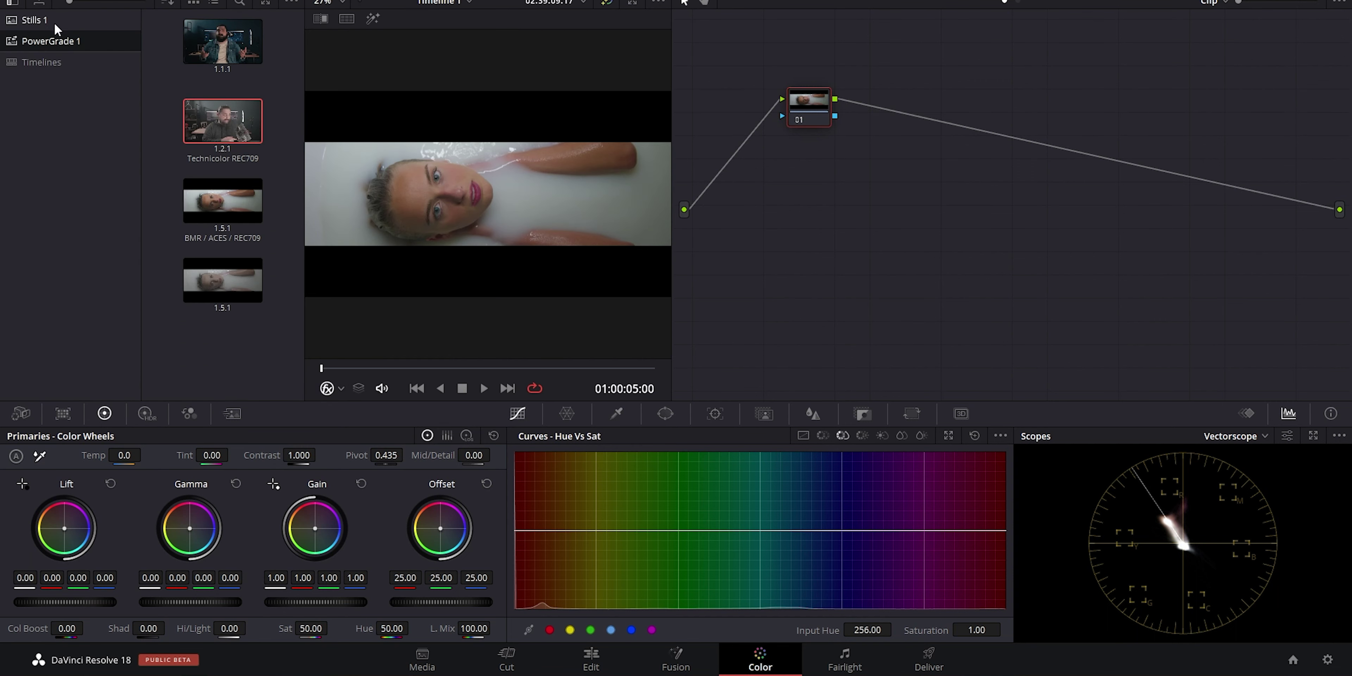
{"action": "right_click", "coordinate": [204, 44]}
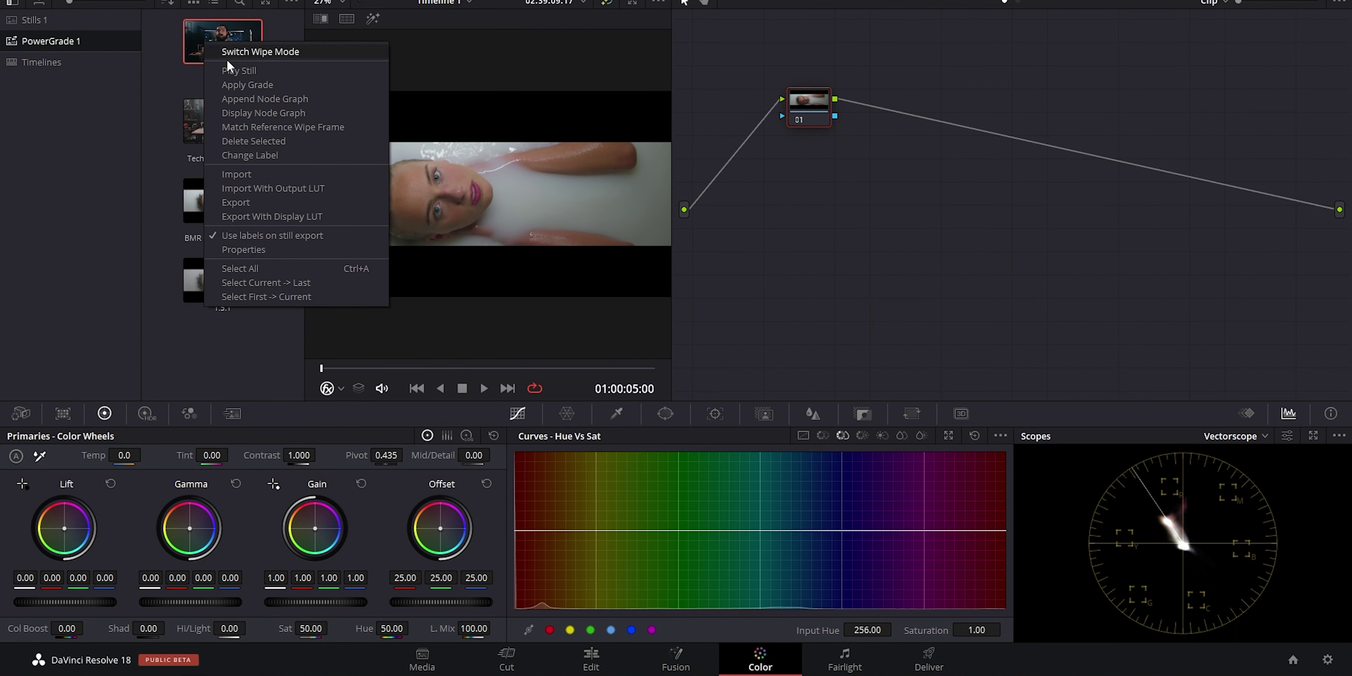
{"action": "left_click", "coordinate": [257, 113]}
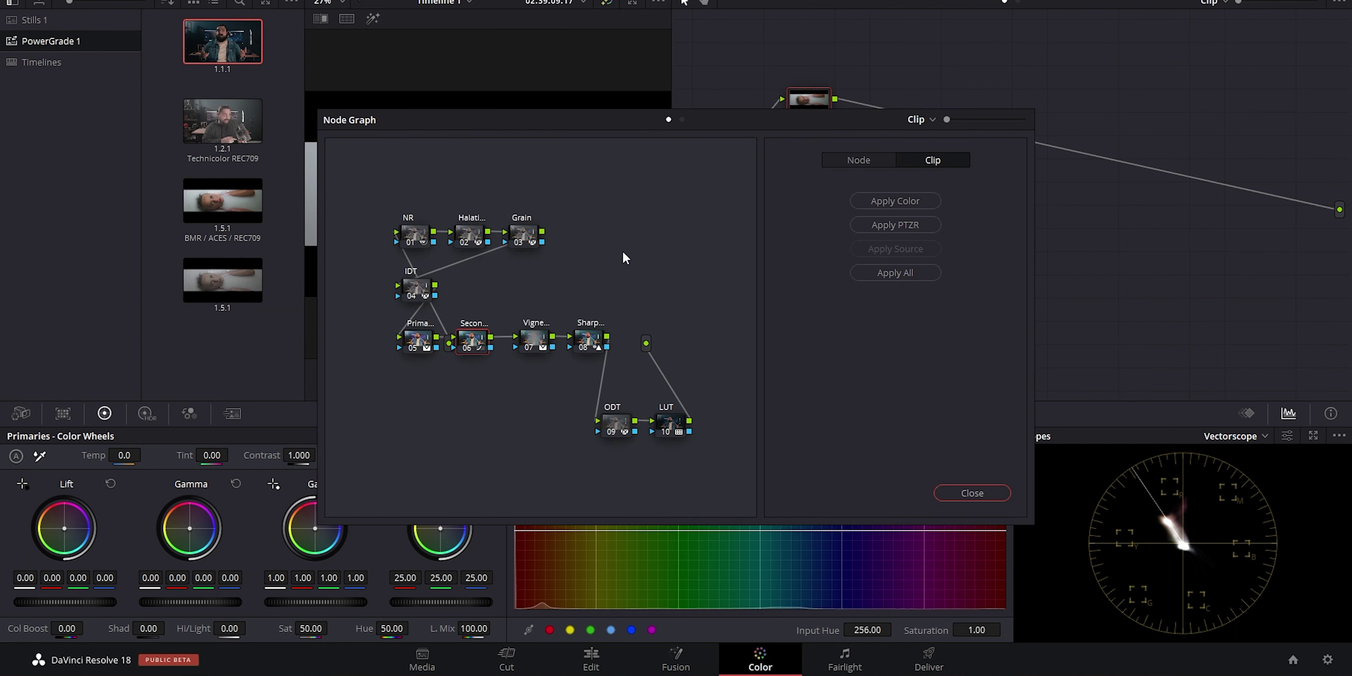
{"action": "left_click", "coordinate": [973, 493]}
{"action": "right_click", "coordinate": [223, 118]}
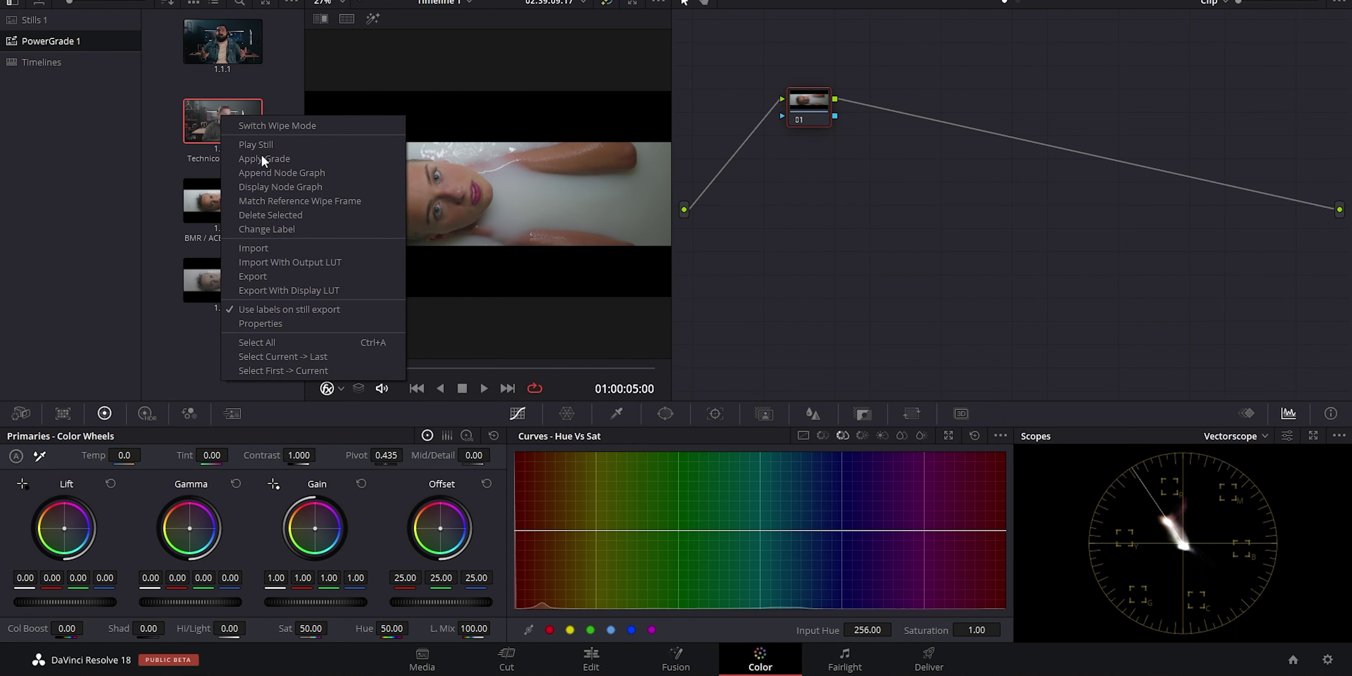
{"action": "left_click", "coordinate": [280, 187]}
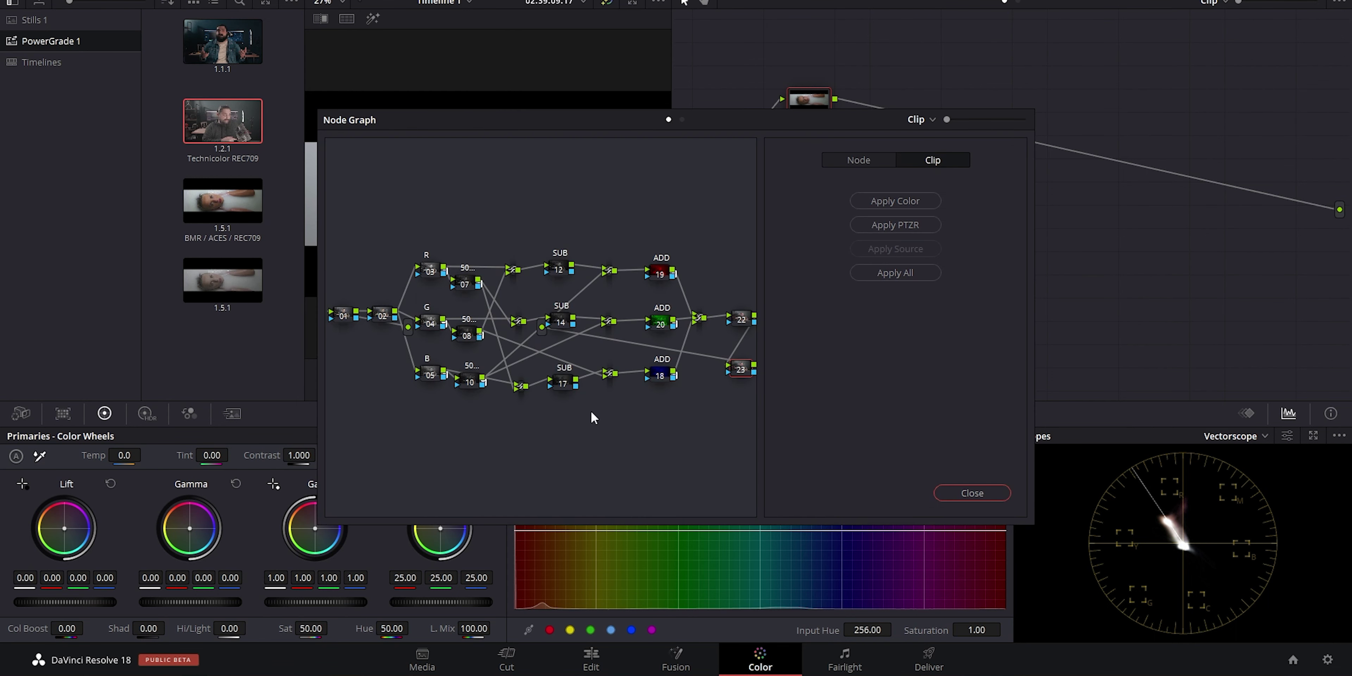
{"action": "left_click", "coordinate": [972, 493]}
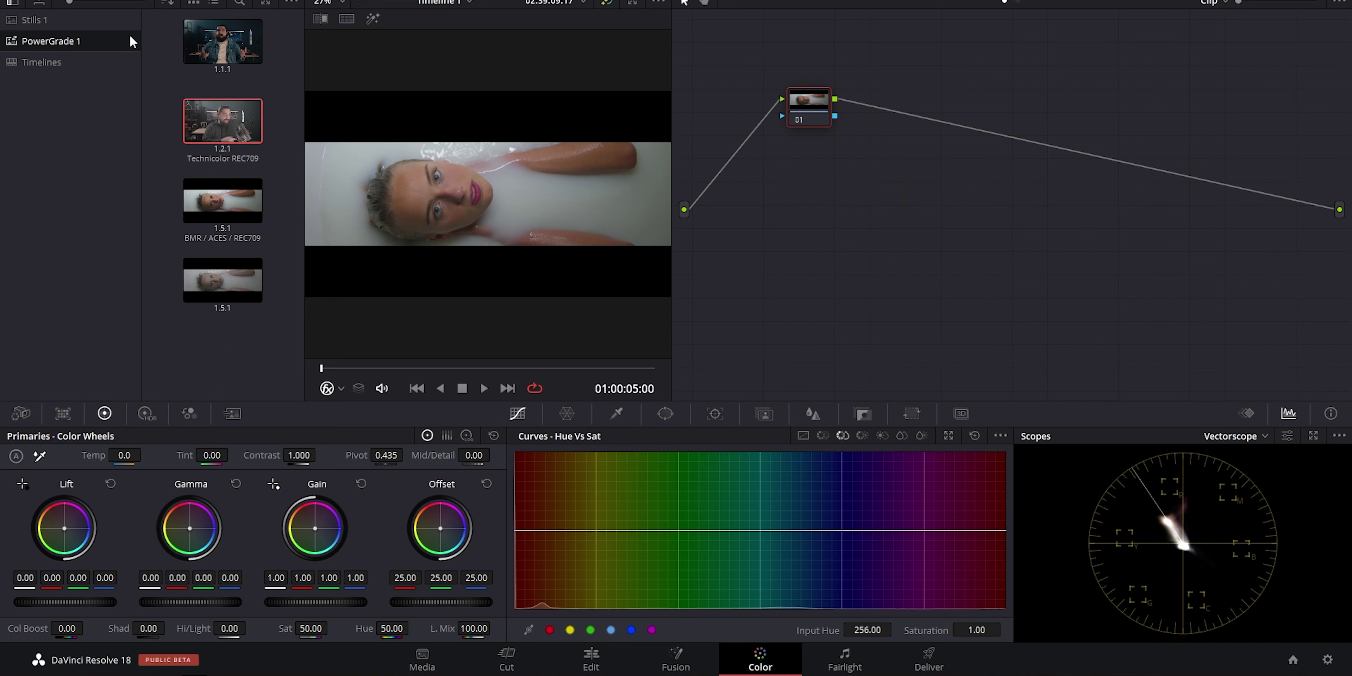
{"action": "left_click", "coordinate": [11, 2]}
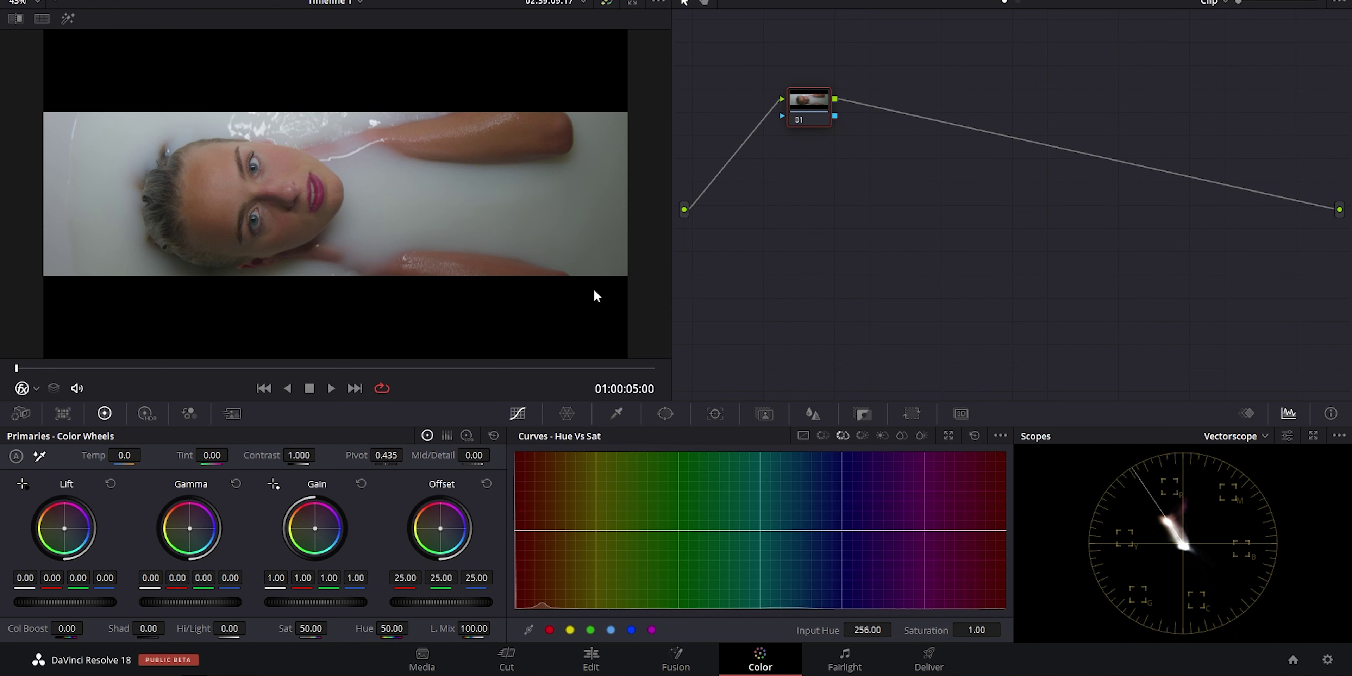
{"action": "left_click", "coordinate": [1327, 660]}
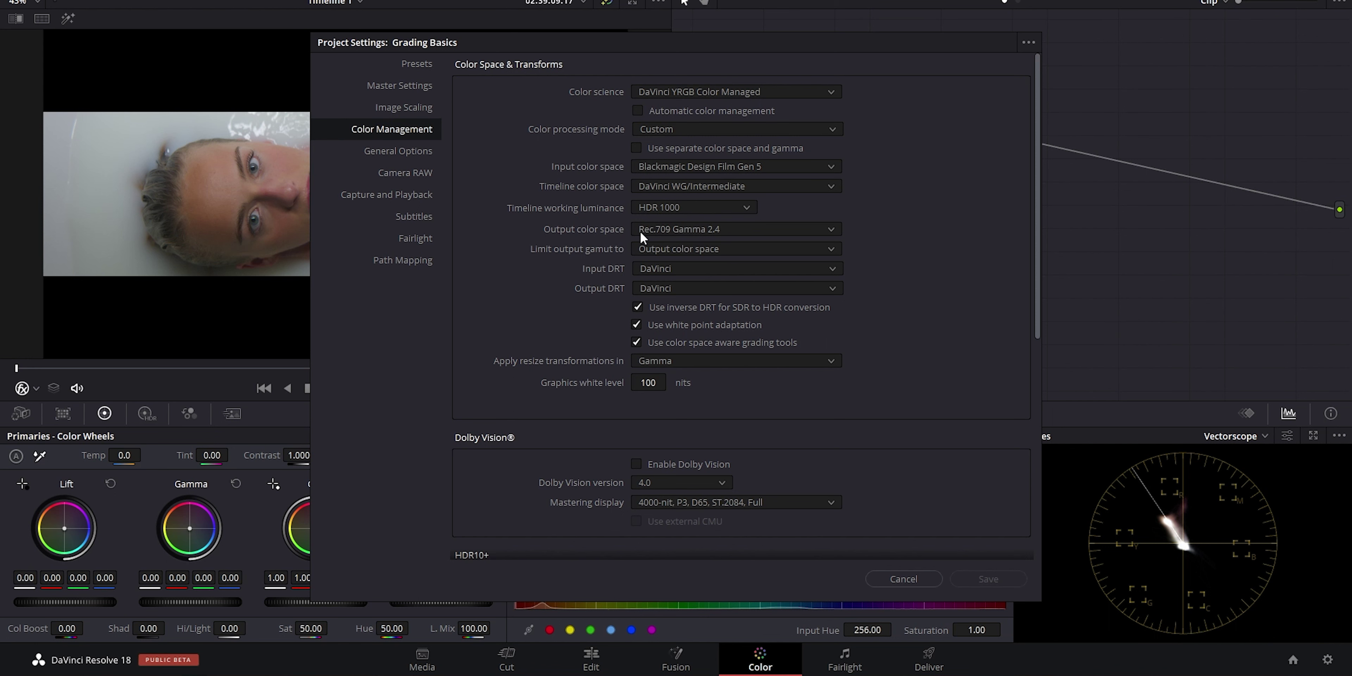
{"action": "left_click", "coordinate": [903, 579]}
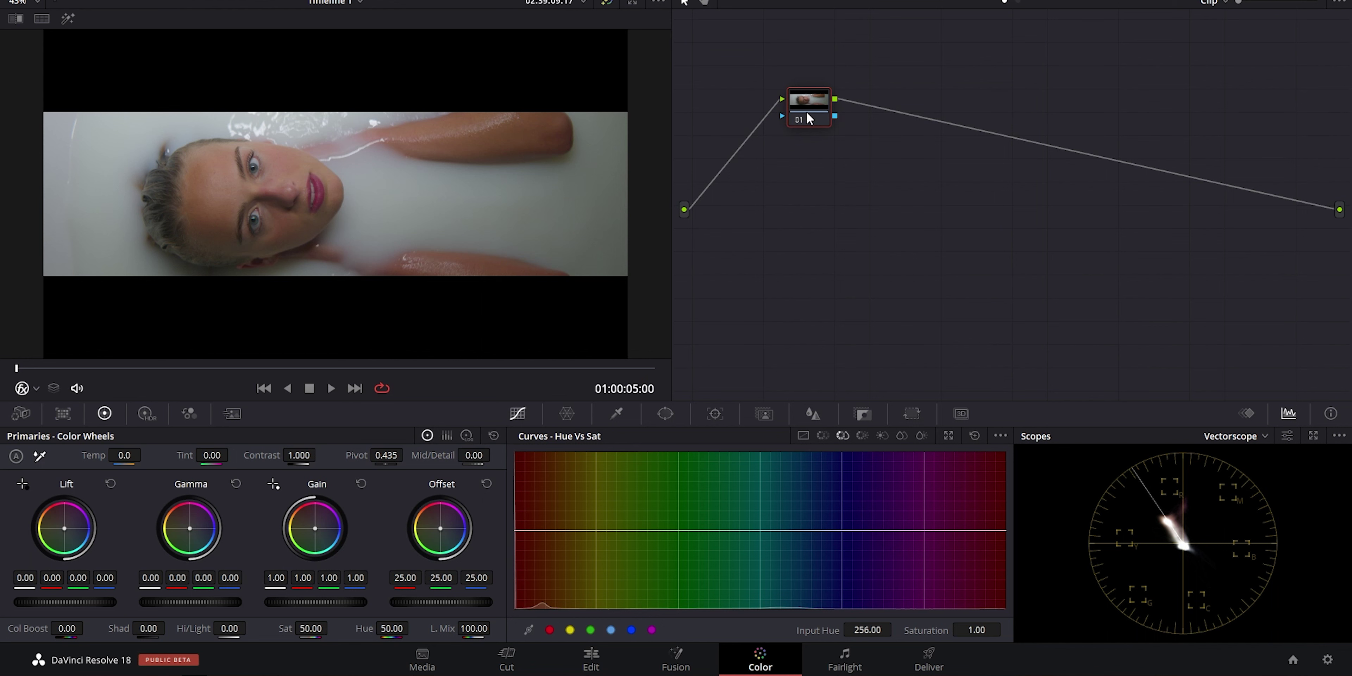
Step: With node 01 selected, add serial nodes with Alt+S until five nodes chain
{"action": "left_click_drag", "start_coordinate": [784, 115], "coordinate": [904, 218]}
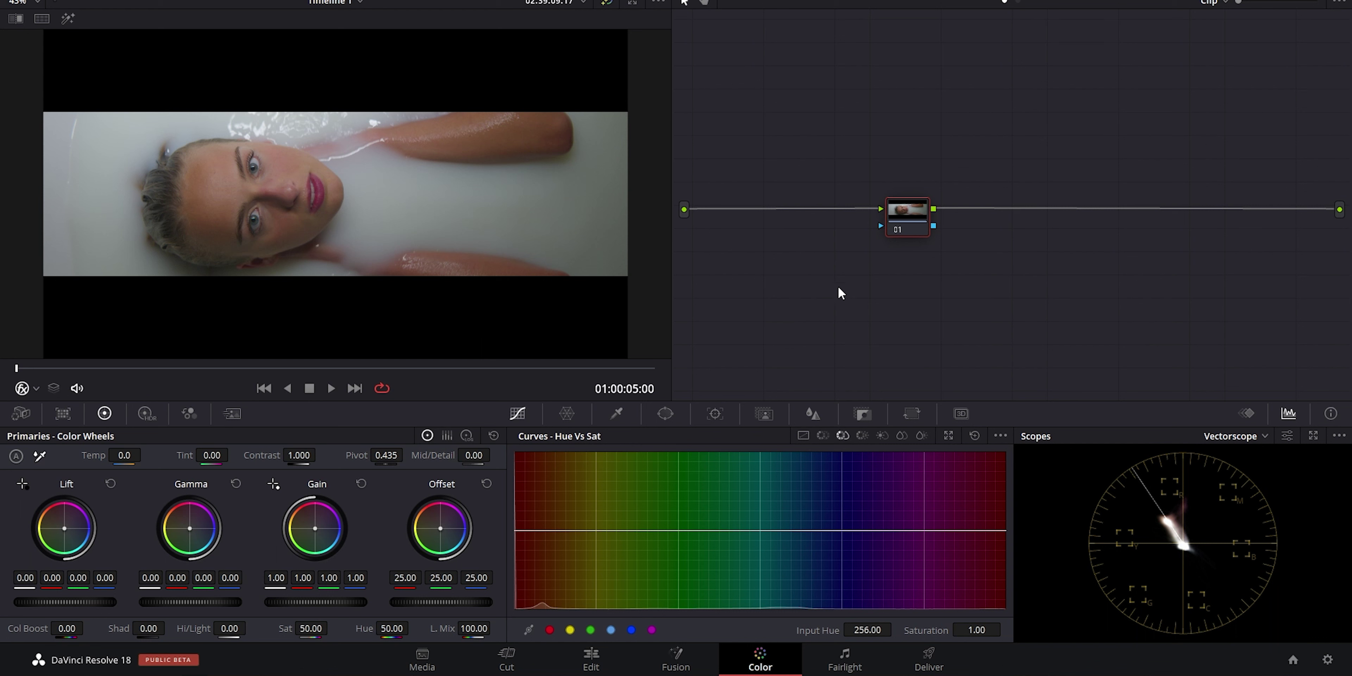
{"action": "key", "text": "alt+s"}
{"action": "key", "text": "alt+s"}
{"action": "key", "text": "alt+s"}
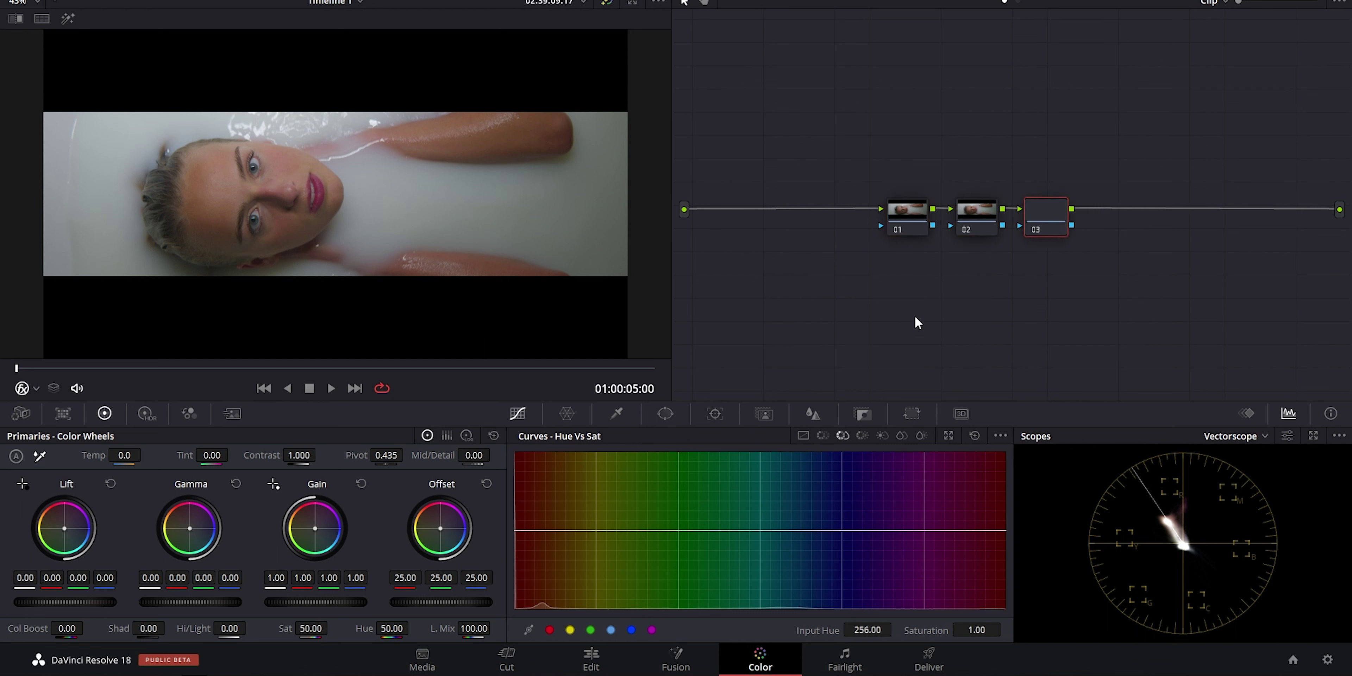
{"action": "key", "text": "alt+s"}
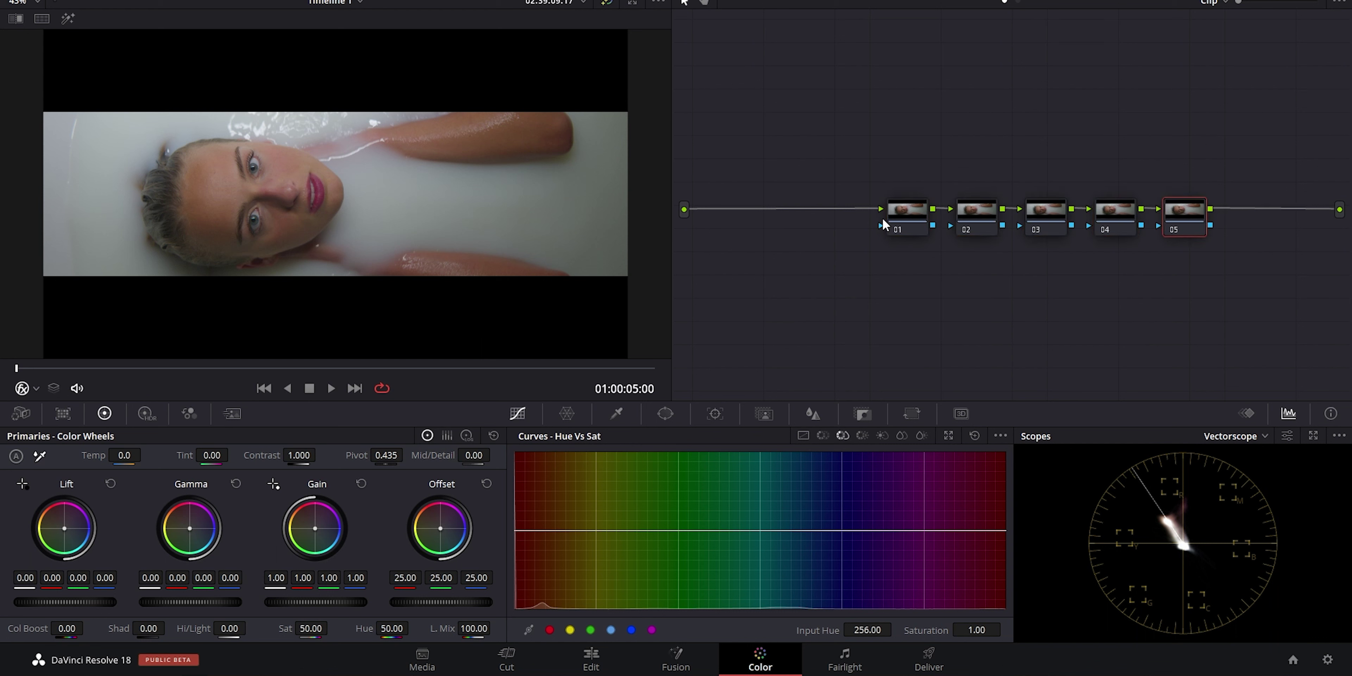
Step: Label node 01 EXP and node 02 Contrast, then nudge the EXP node
{"action": "left_click", "coordinate": [907, 221]}
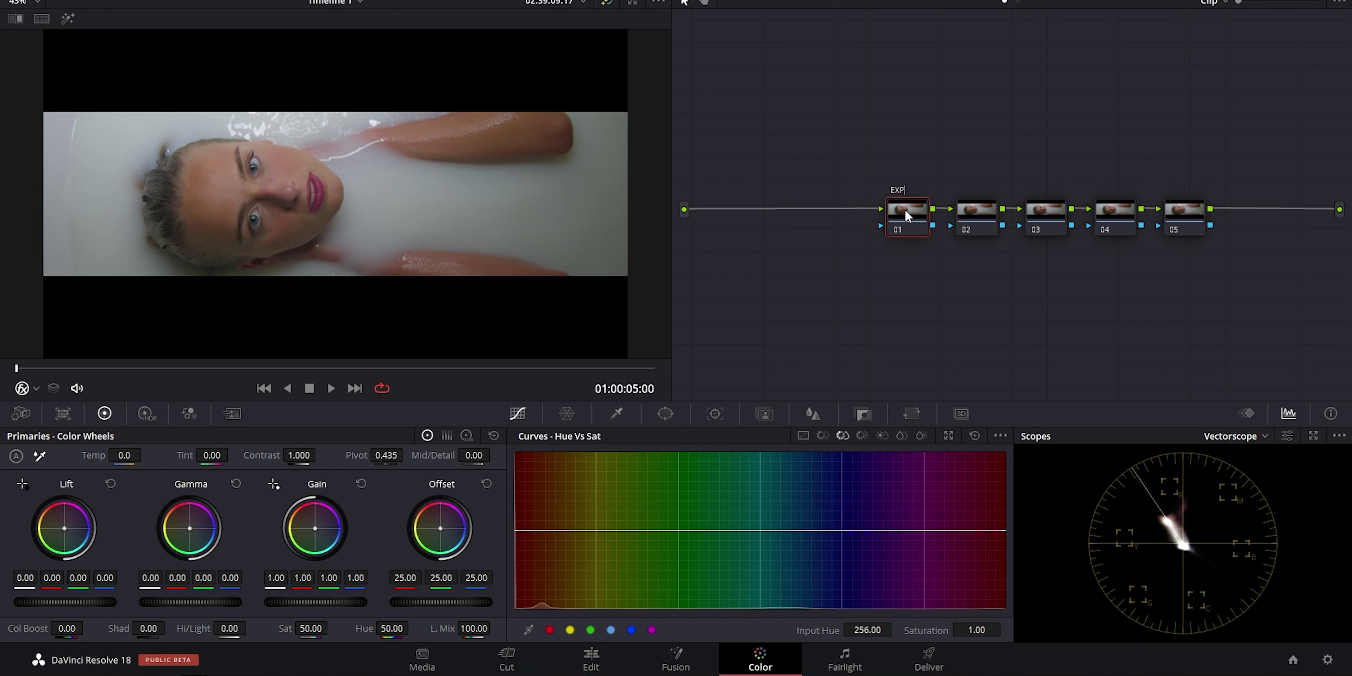
{"action": "left_click", "coordinate": [977, 227]}
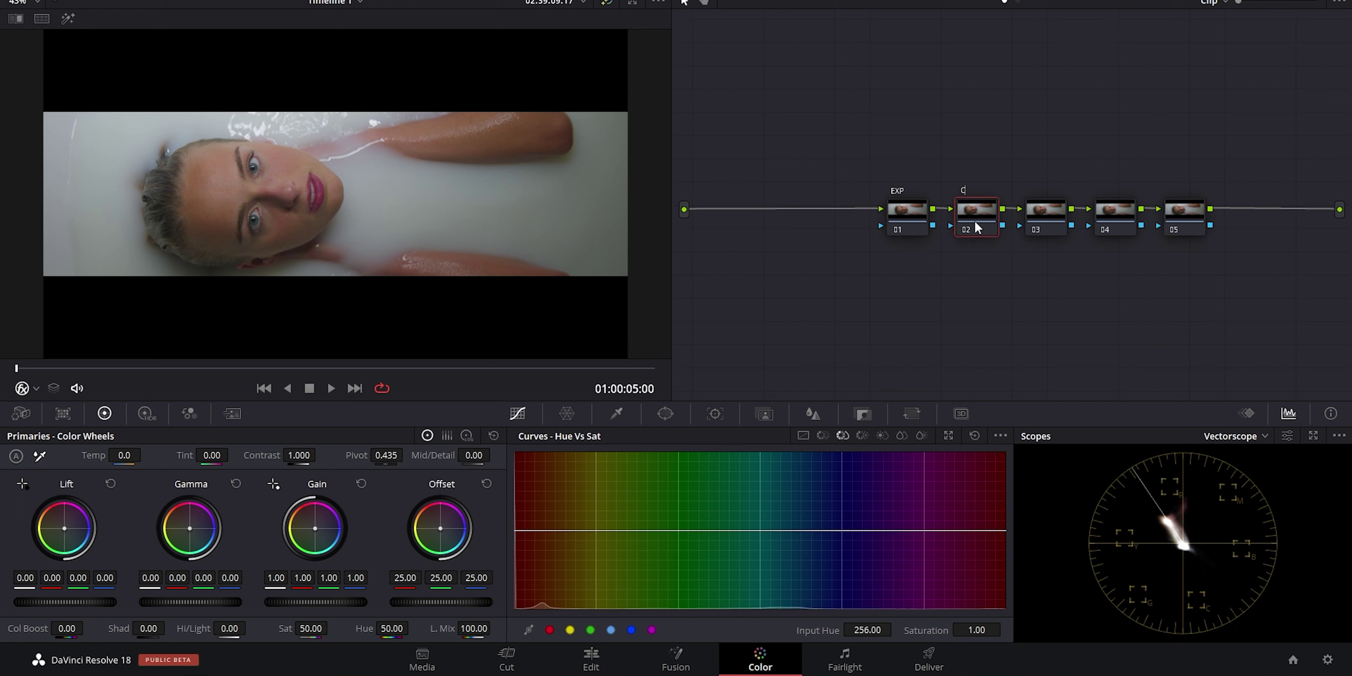
{"action": "key", "text": "Return"}
{"action": "left_click", "coordinate": [907, 224]}
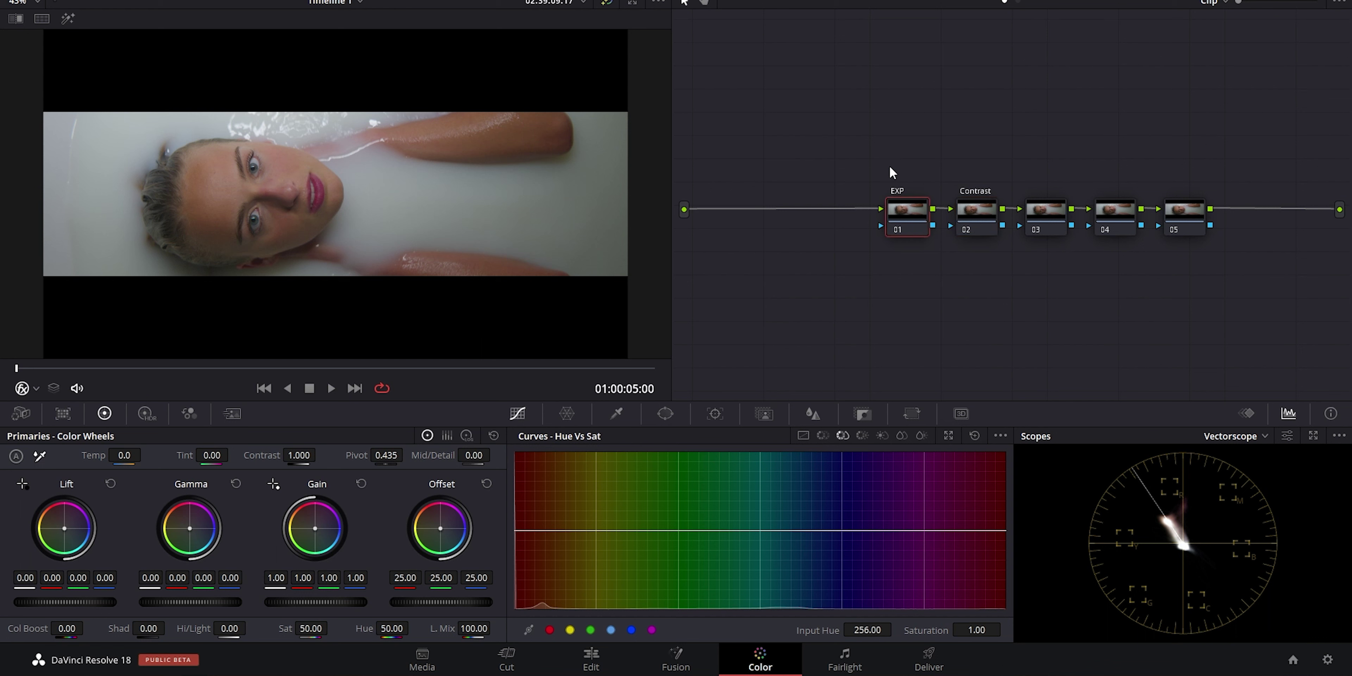
{"action": "left_click_drag", "start_coordinate": [907, 213], "coordinate": [880, 211]}
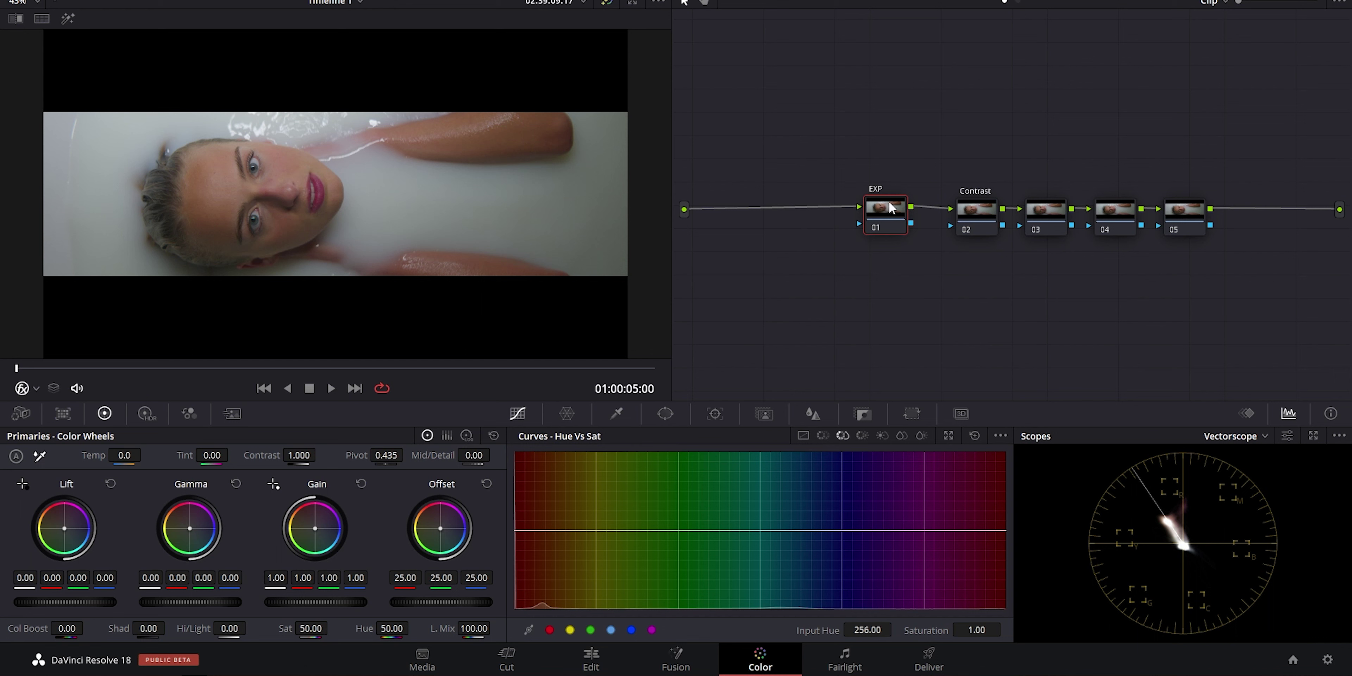
Step: Lift the EXP node out of the chain, reseat it, and raise its Gain to 1.11
{"action": "mouse_move", "coordinate": [890, 205]}
{"action": "left_mouse_down"}
{"action": "mouse_move", "coordinate": [920, 157]}
{"action": "mouse_move", "coordinate": [889, 209]}
{"action": "left_mouse_up"}
{"action": "mouse_move", "coordinate": [317, 603]}
{"action": "left_mouse_down"}
{"action": "mouse_move", "coordinate": [341, 602]}
{"action": "mouse_move", "coordinate": [313, 603]}
{"action": "left_mouse_up"}
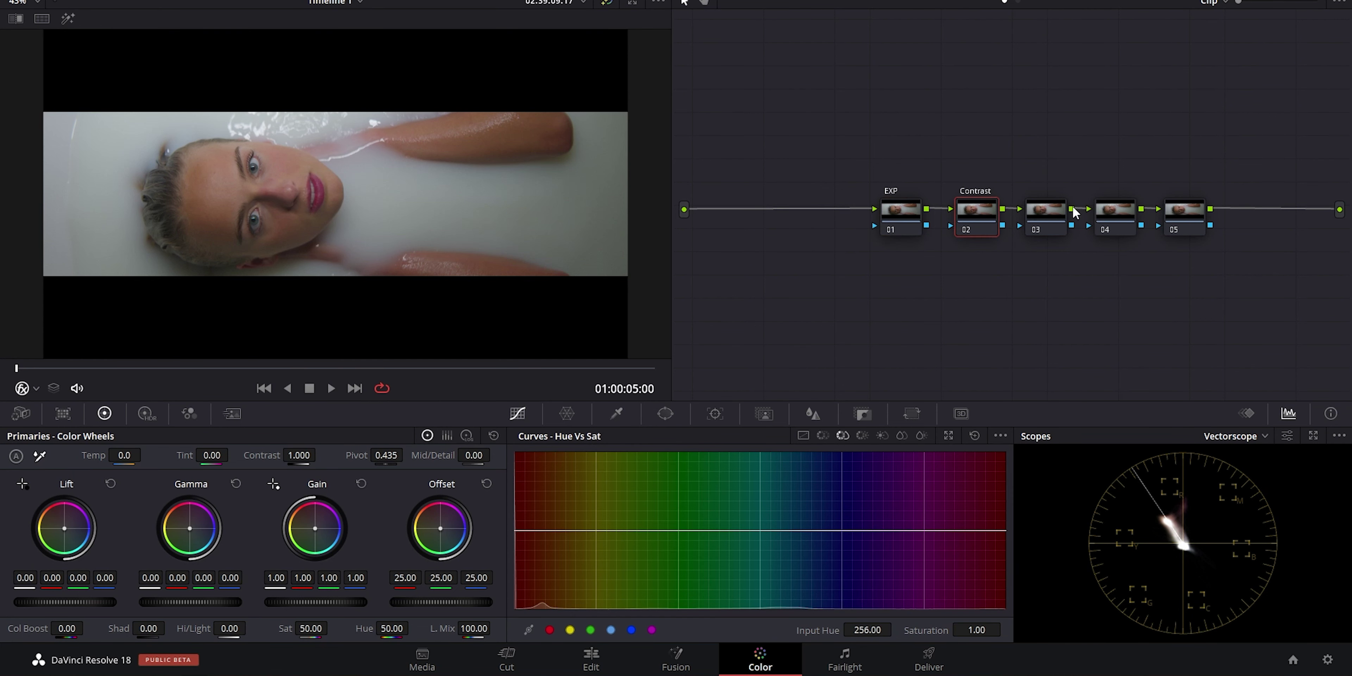
Step: Label node 03 Secondary and node 04 Look
{"action": "left_click", "coordinate": [1047, 216]}
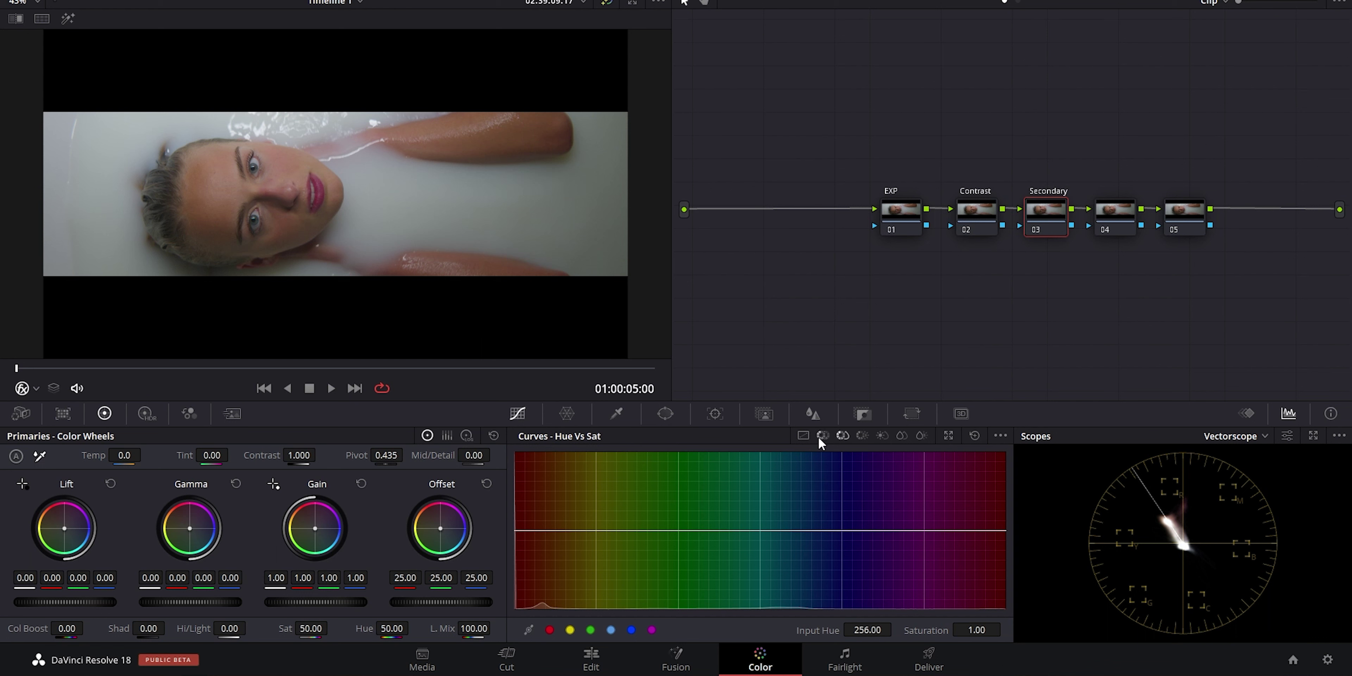
{"action": "left_click", "coordinate": [839, 436]}
{"action": "double_click", "coordinate": [1113, 213]}
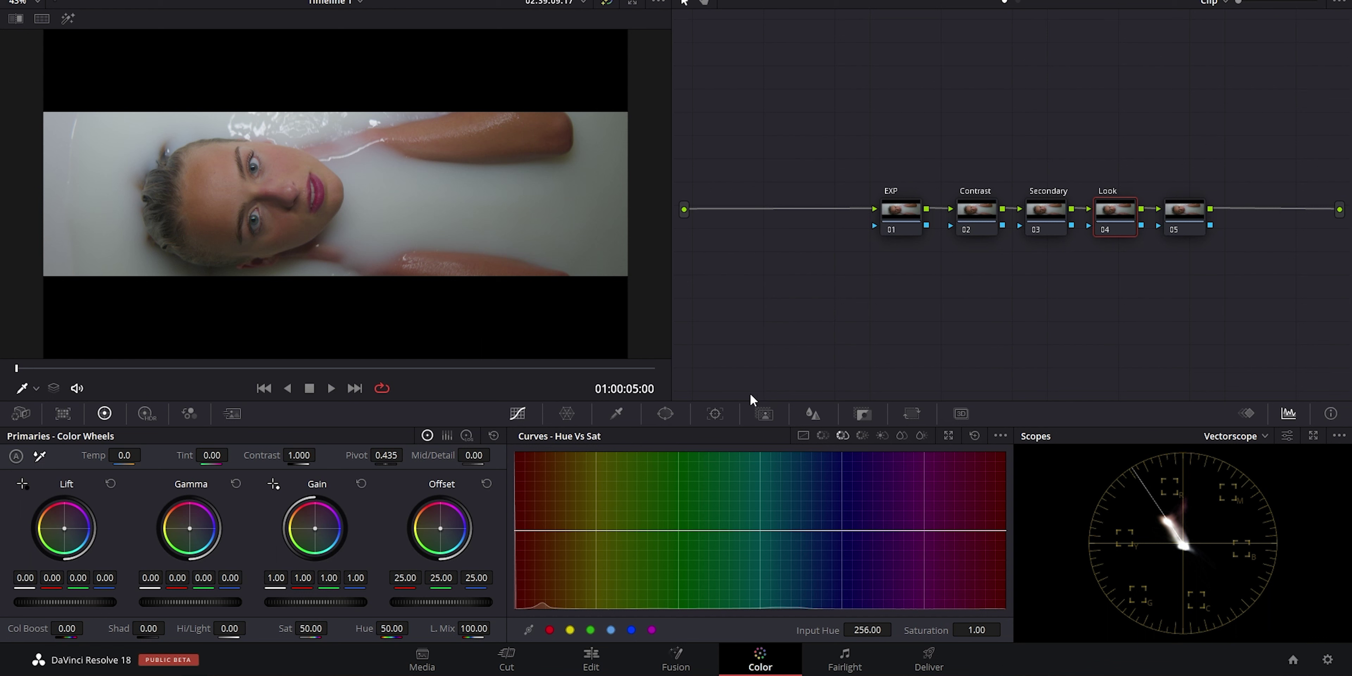
Step: On the Secondary node's Hue vs Sat curve, boost yellow saturation to 1.16
{"action": "left_click", "coordinate": [1046, 210]}
{"action": "left_click", "coordinate": [570, 630]}
{"action": "mouse_move", "coordinate": [592, 530]}
{"action": "left_mouse_down"}
{"action": "mouse_move", "coordinate": [595, 510]}
{"action": "mouse_move", "coordinate": [602, 520]}
{"action": "left_mouse_up"}
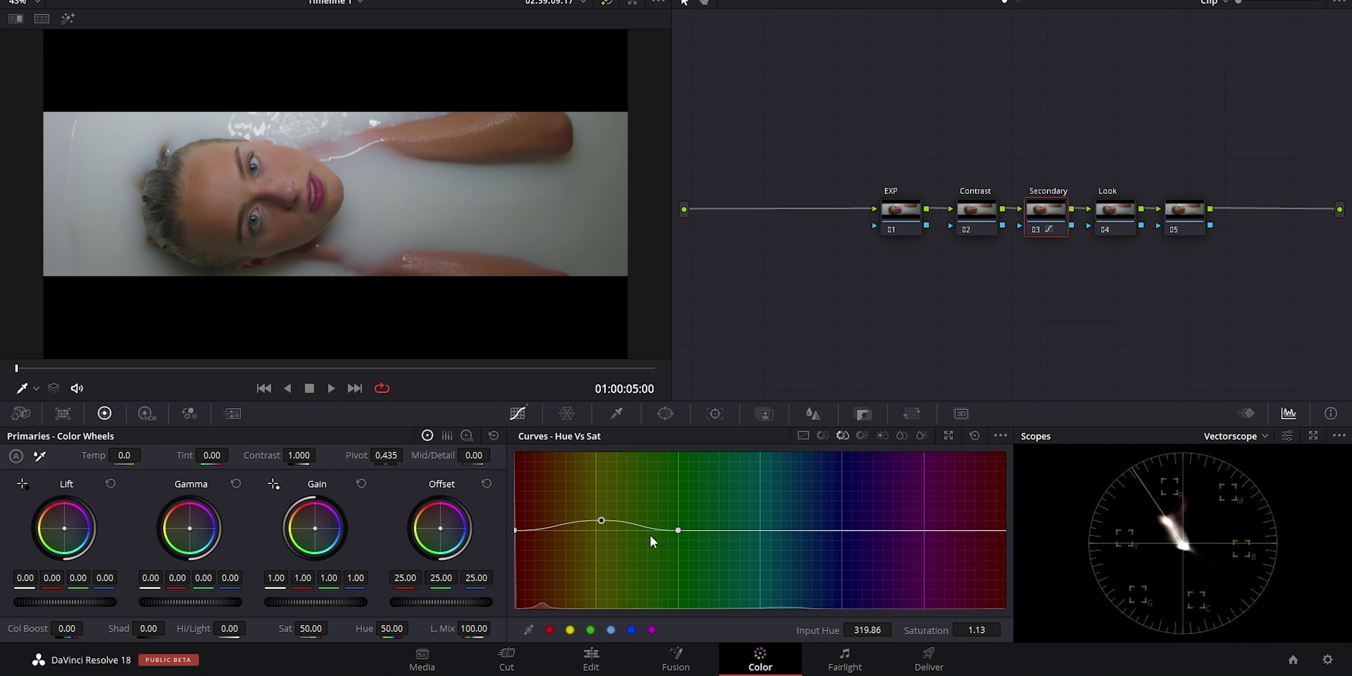
Step: Reset the Hue vs Sat curve and rotate the yellow-orange hues on the Hue vs Hue curve
{"action": "left_click", "coordinate": [974, 437]}
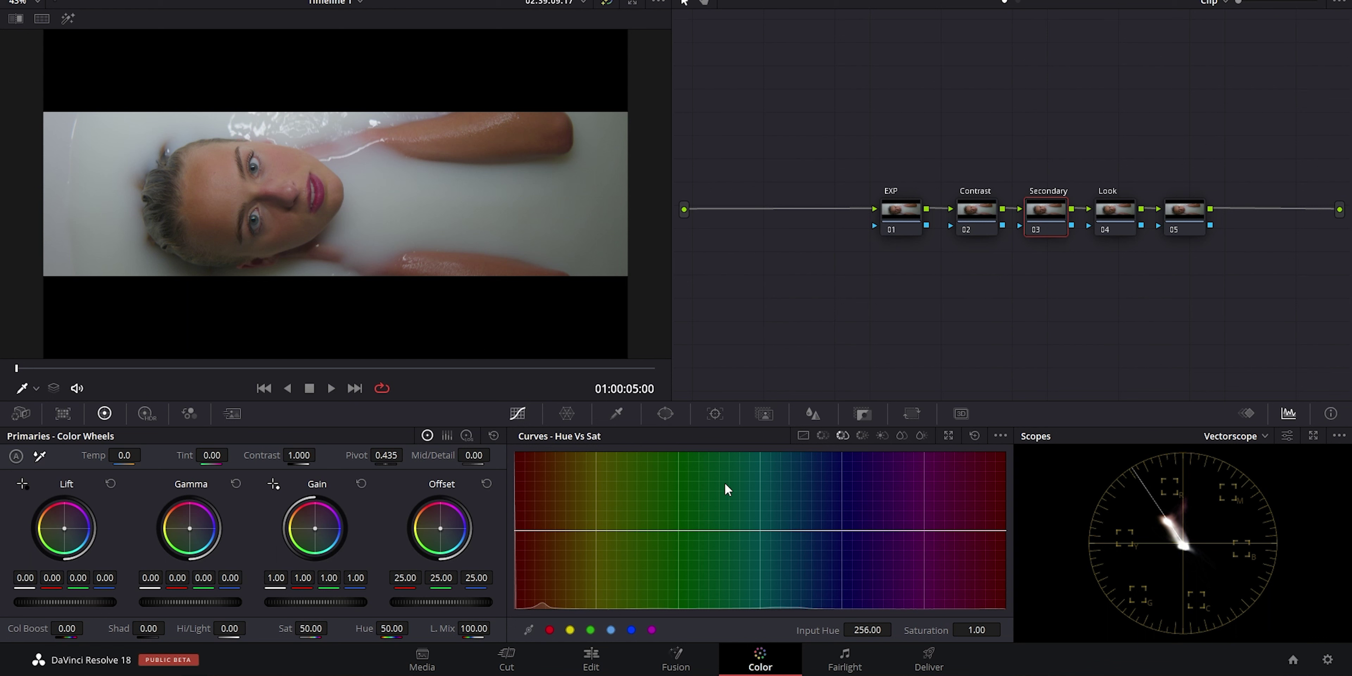
{"action": "left_click", "coordinate": [824, 441]}
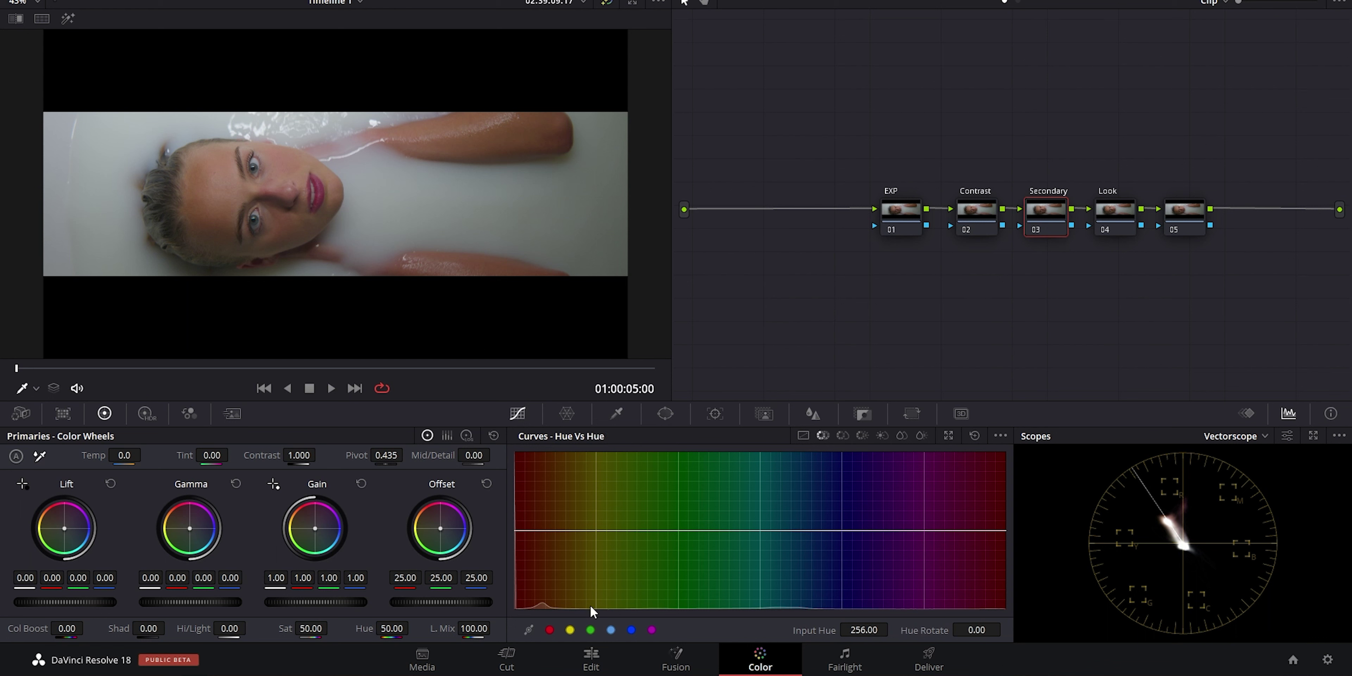
{"action": "left_click_drag", "start_coordinate": [597, 531], "coordinate": [597, 522]}
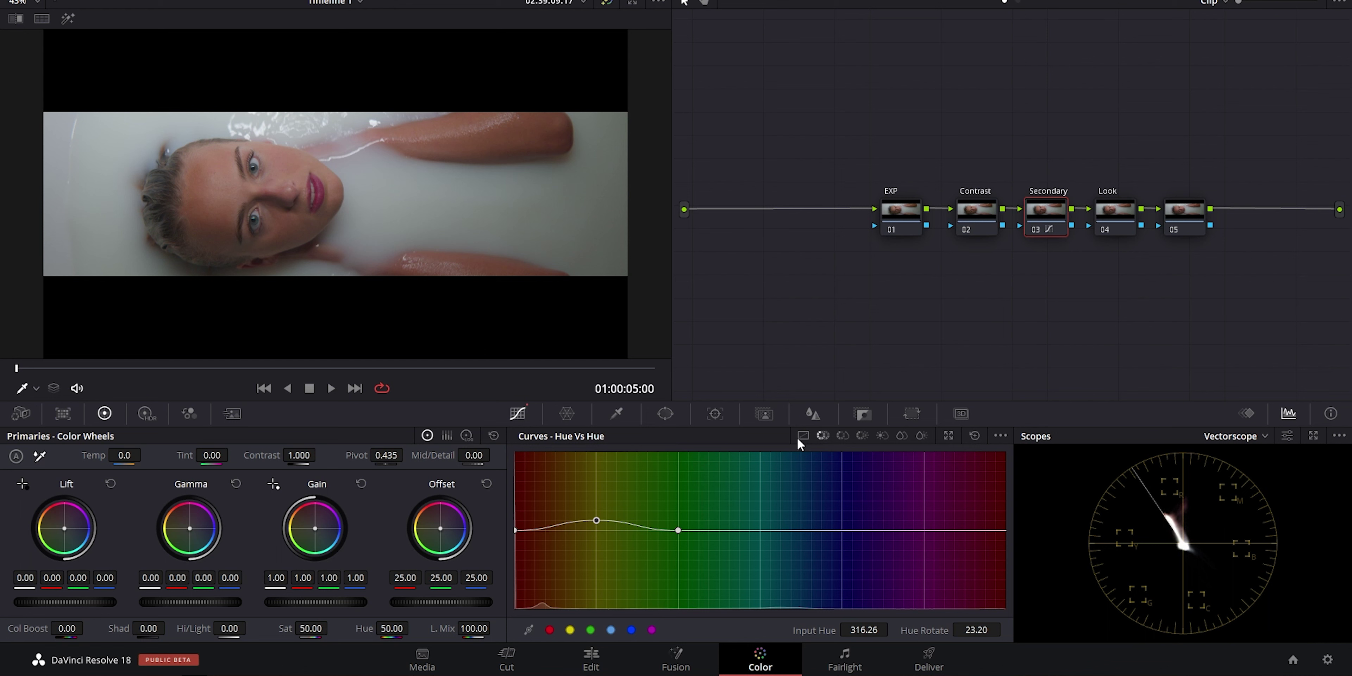
{"action": "left_click", "coordinate": [905, 213]}
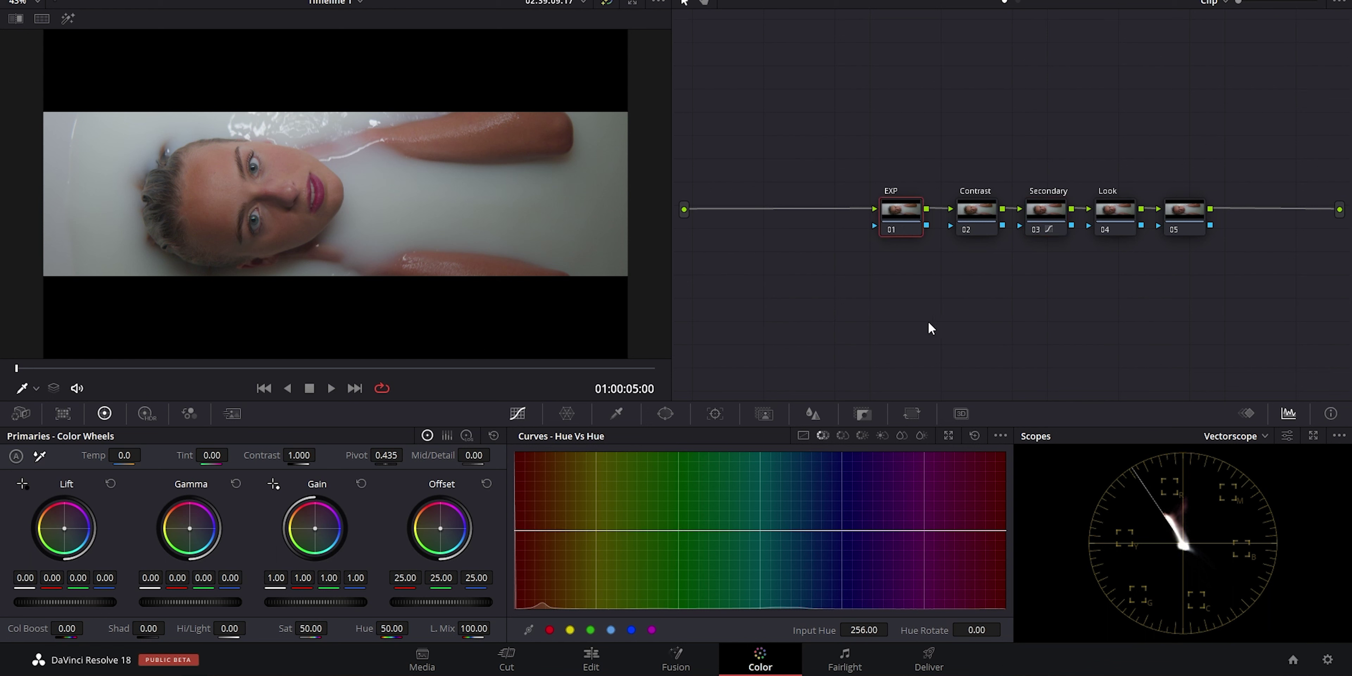
{"action": "left_click", "coordinate": [1175, 225]}
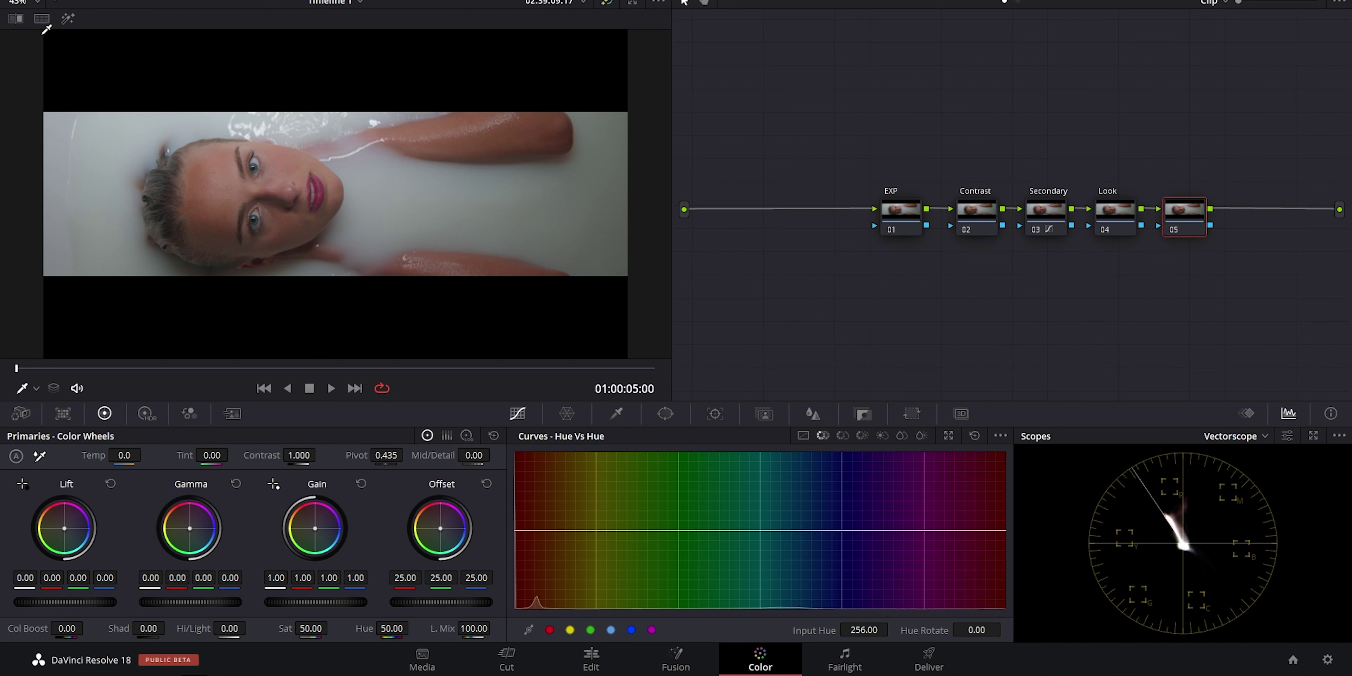
Step: Apply the 2383_DWG_to_DWG LUT to the last node
{"action": "left_click", "coordinate": [46, 1]}
{"action": "double_click", "coordinate": [194, 48]}
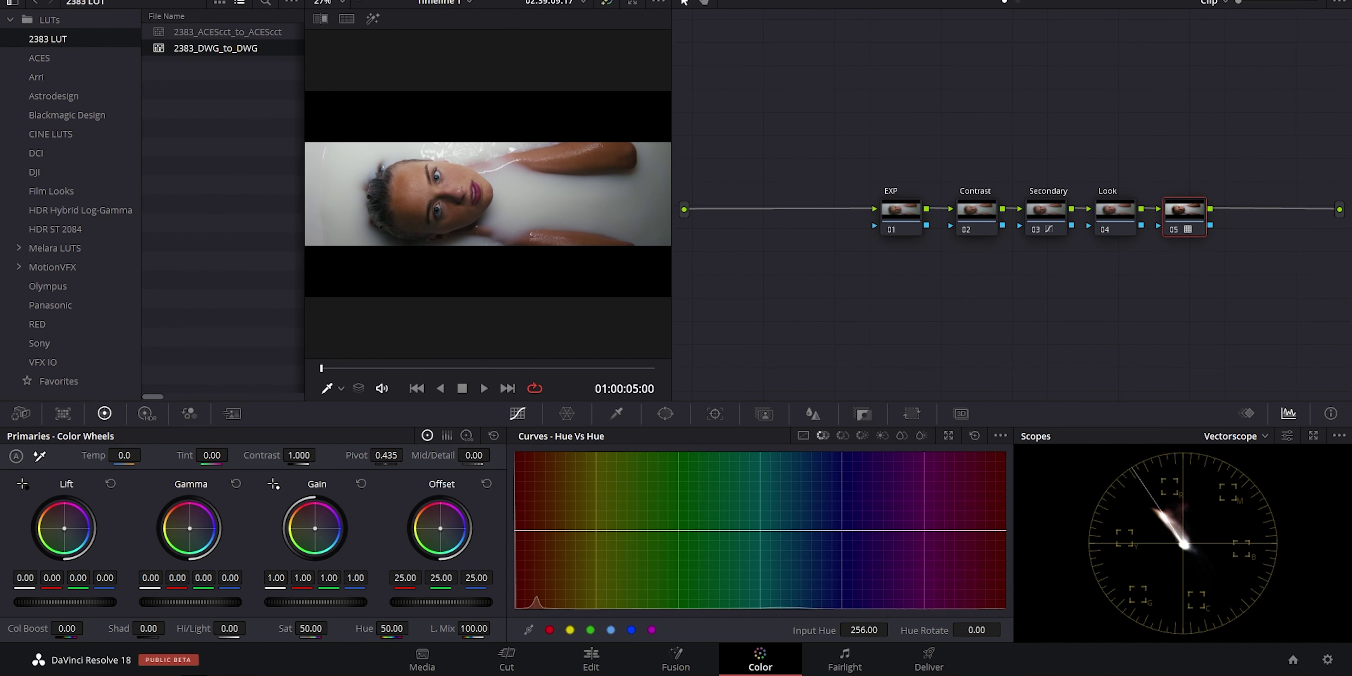
{"action": "left_click", "coordinate": [46, 1]}
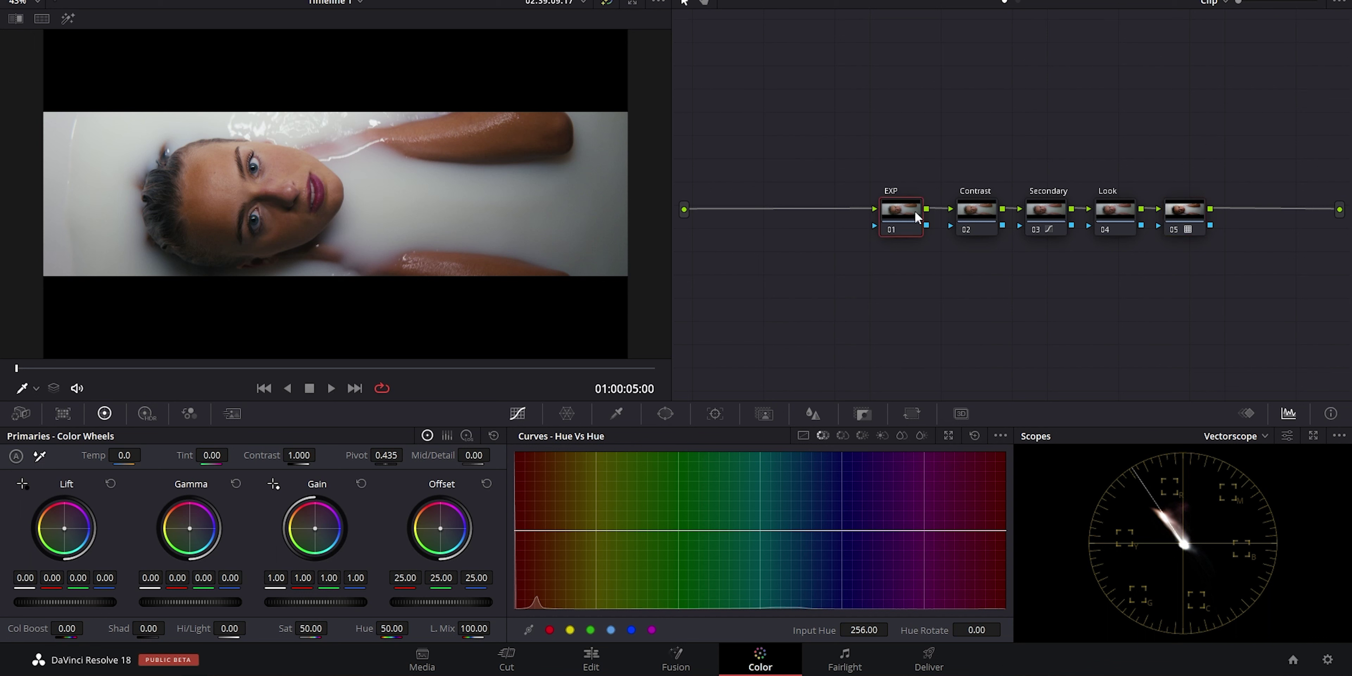
Step: Add two serial nodes ahead of EXP and place them above the chain
{"action": "key", "text": "shift+s"}
{"action": "key", "text": "shift+s"}
{"action": "left_click_drag", "start_coordinate": [919, 334], "coordinate": [774, 135]}
{"action": "left_click_drag", "start_coordinate": [907, 279], "coordinate": [830, 127]}
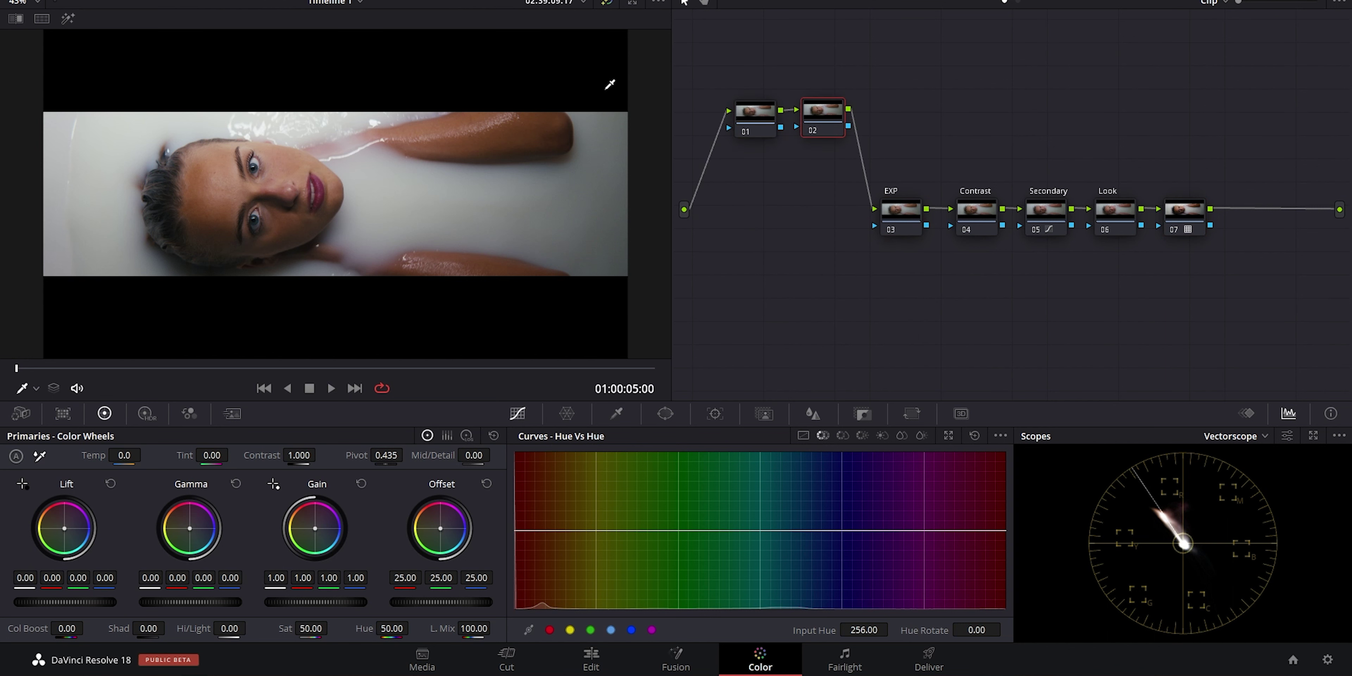
Step: Apply the 2383_DWG_to_DWG LUT to node 02 and disable that node
{"action": "left_click", "coordinate": [120, 3]}
{"action": "left_click_drag", "start_coordinate": [177, 52], "coordinate": [812, 128]}
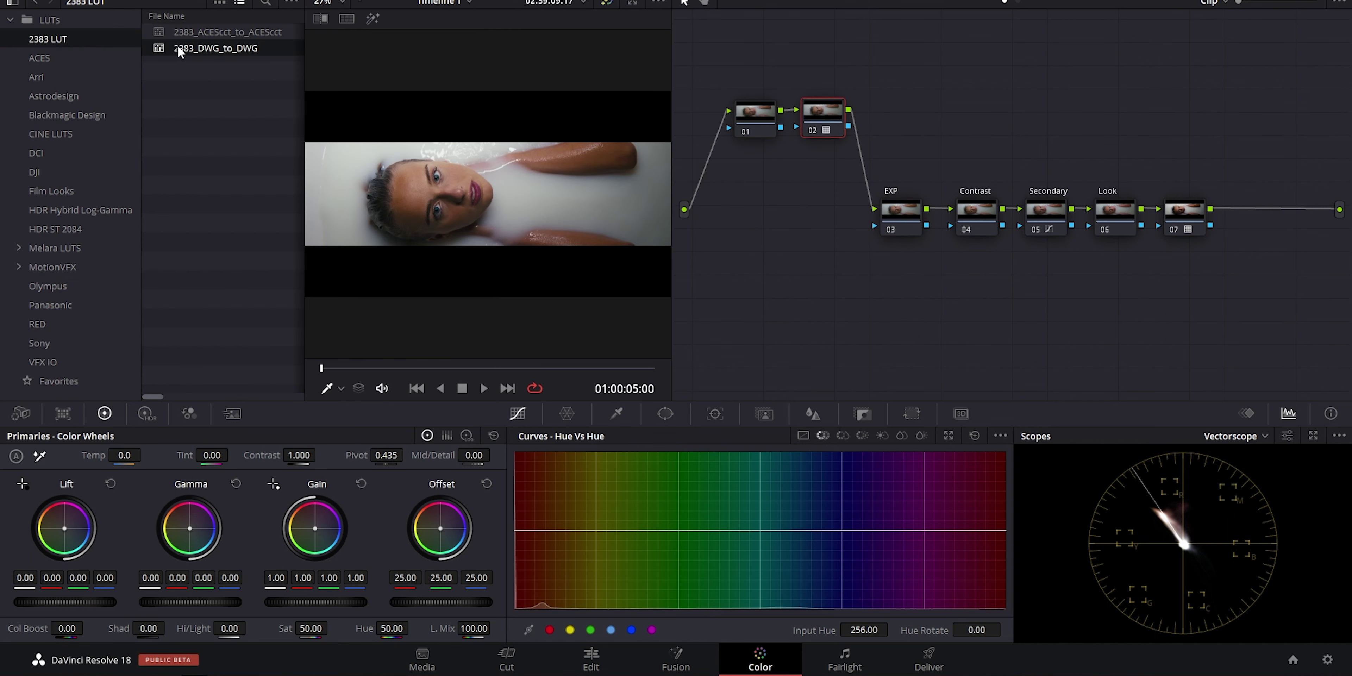
{"action": "left_click", "coordinate": [120, 4]}
{"action": "key", "text": "ctrl+d"}
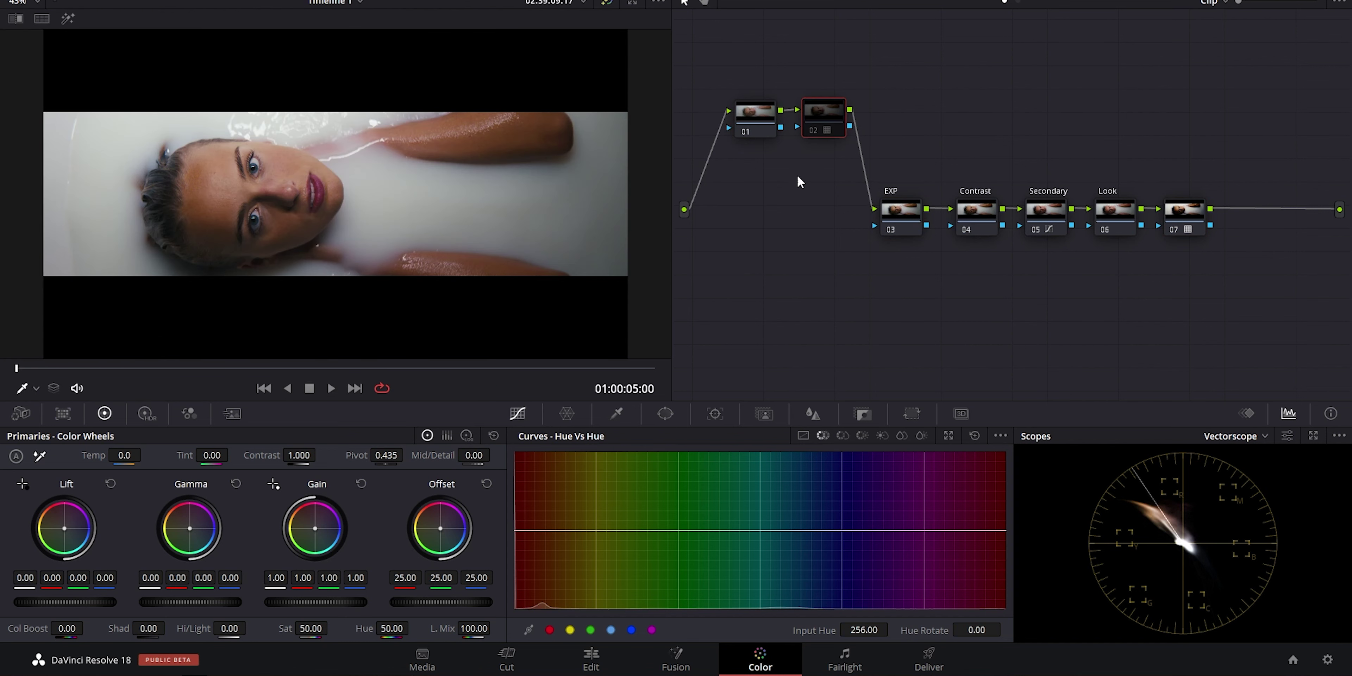
{"action": "left_click", "coordinate": [1185, 213]}
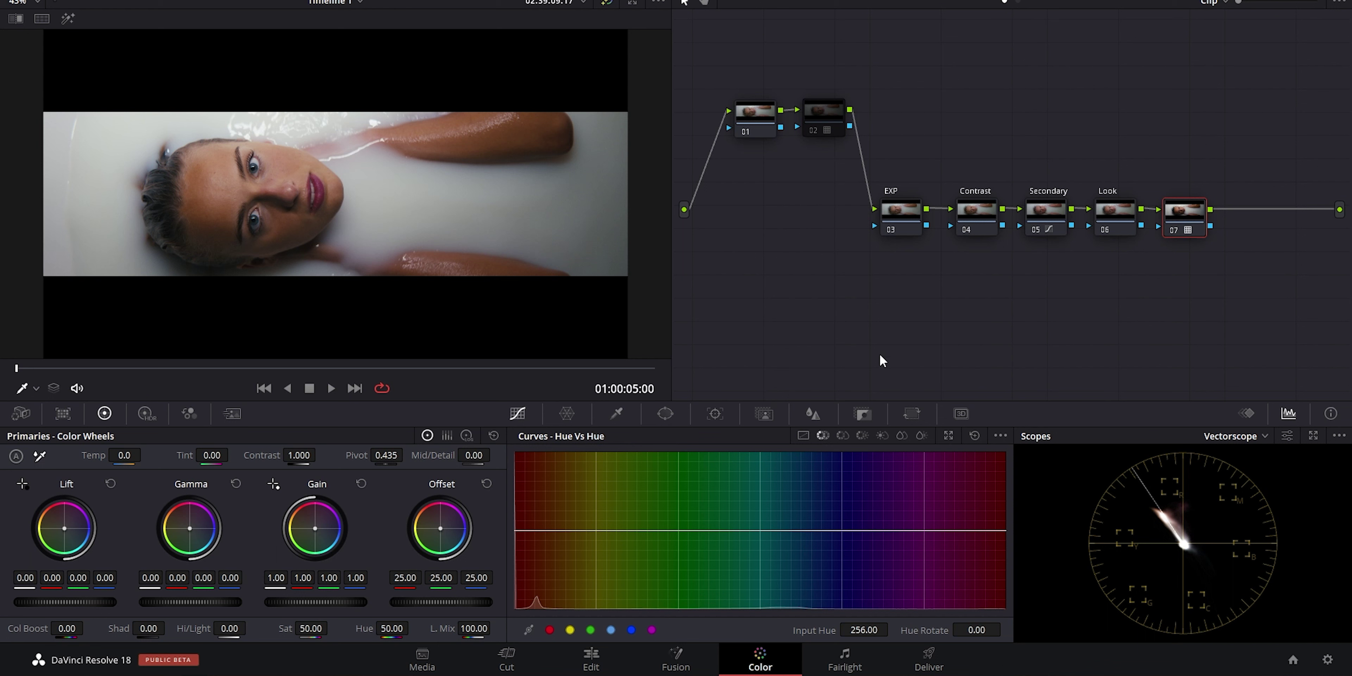
Step: Settle the EXP node's Gain at 0.94 after trying 1.25 and 0.89
{"action": "left_click", "coordinate": [906, 214]}
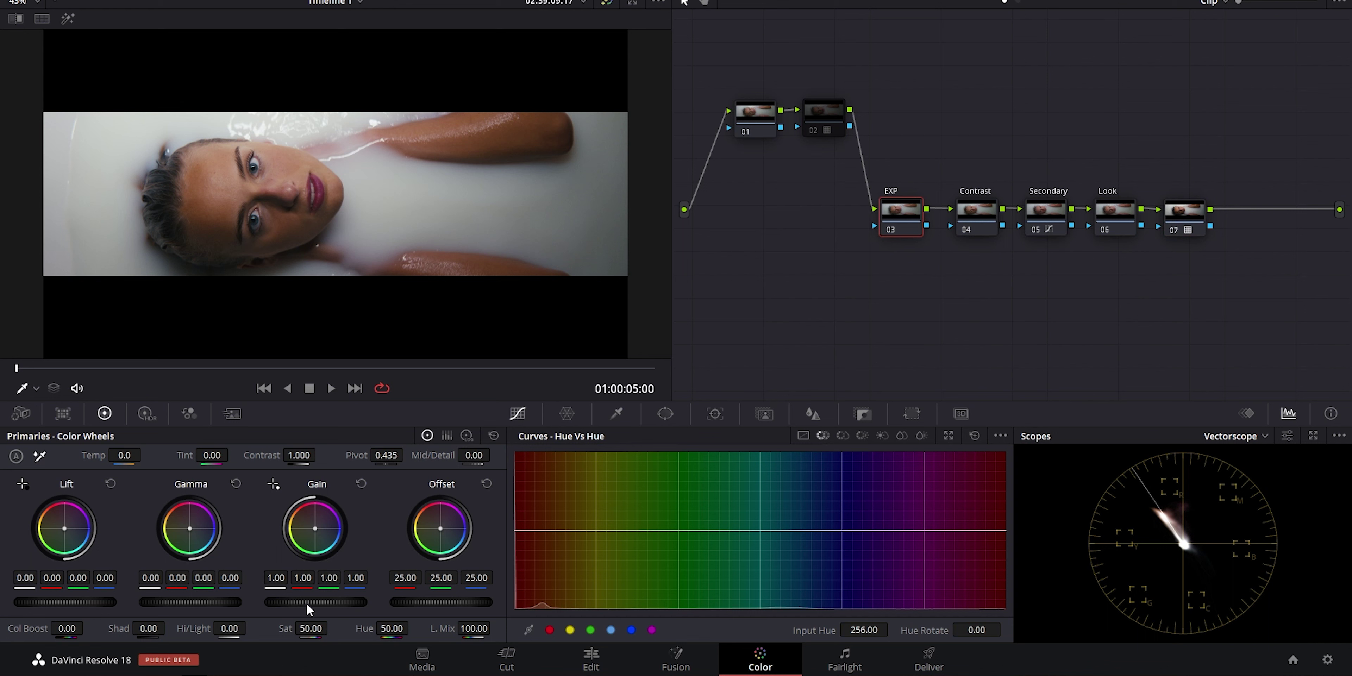
{"action": "left_click_drag", "start_coordinate": [294, 602], "coordinate": [325, 602]}
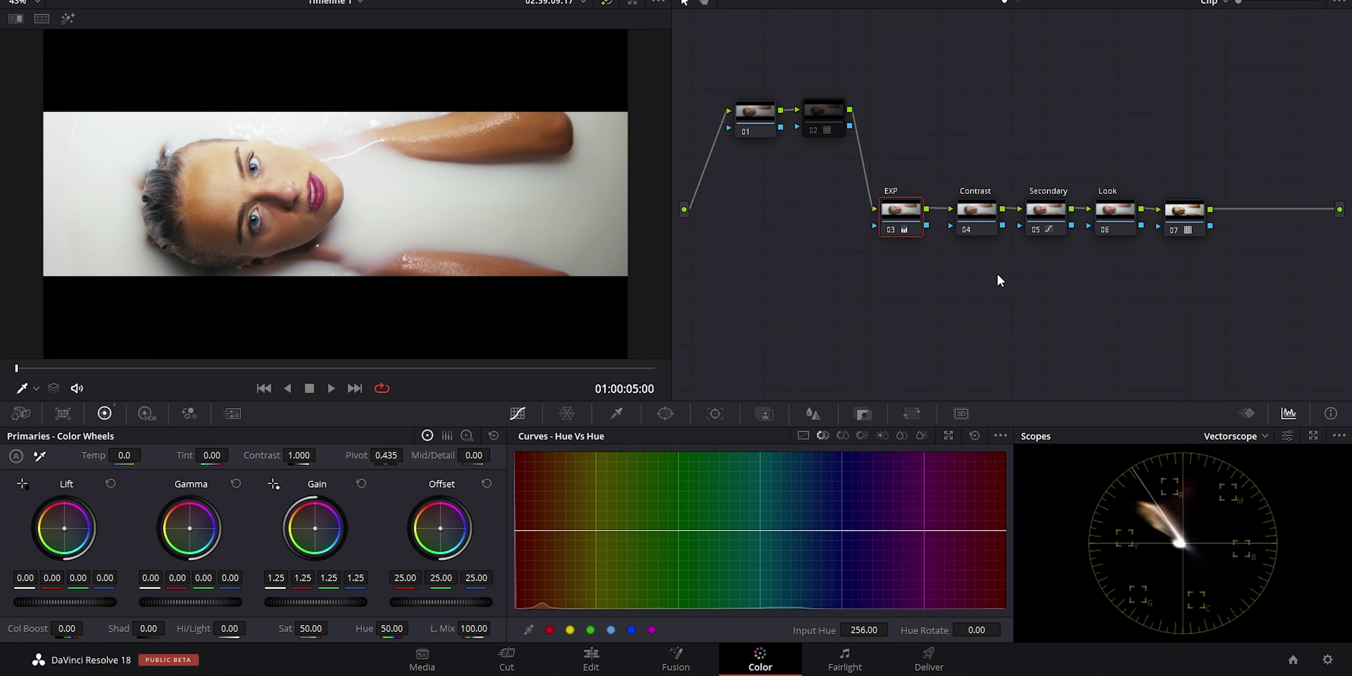
{"action": "left_click", "coordinate": [1174, 222]}
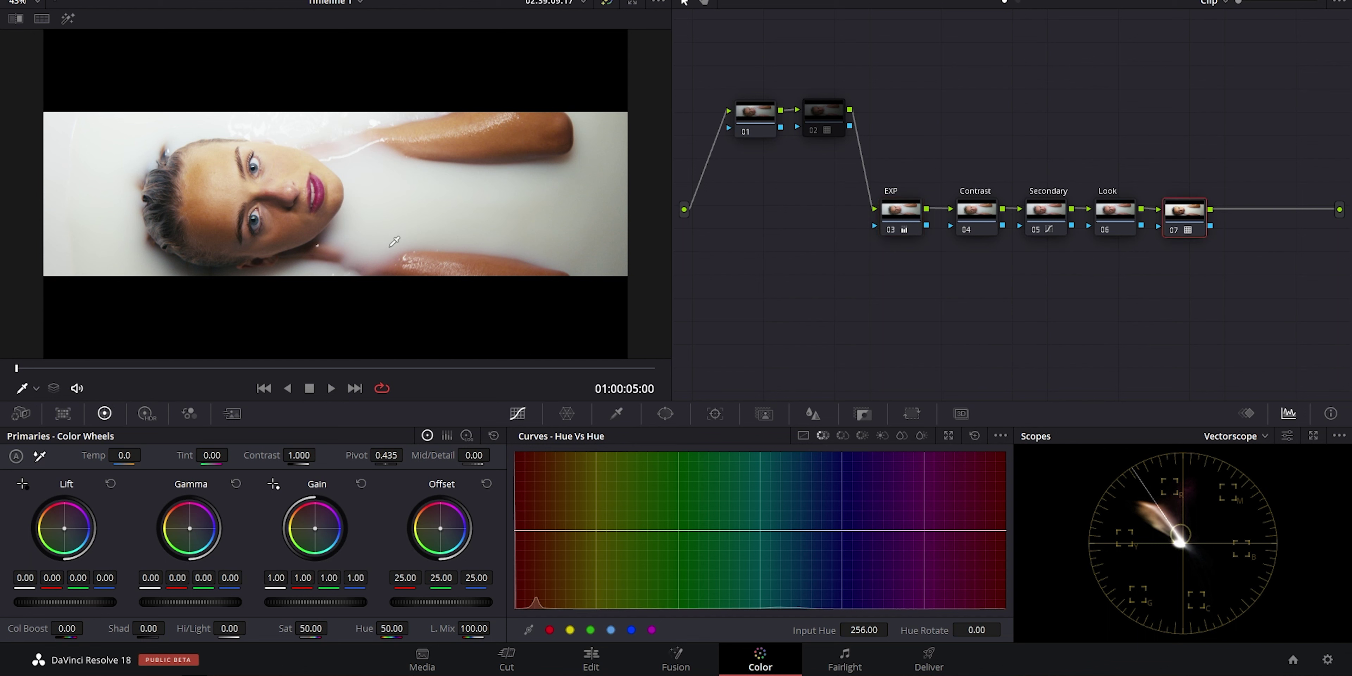
{"action": "left_click", "coordinate": [887, 211]}
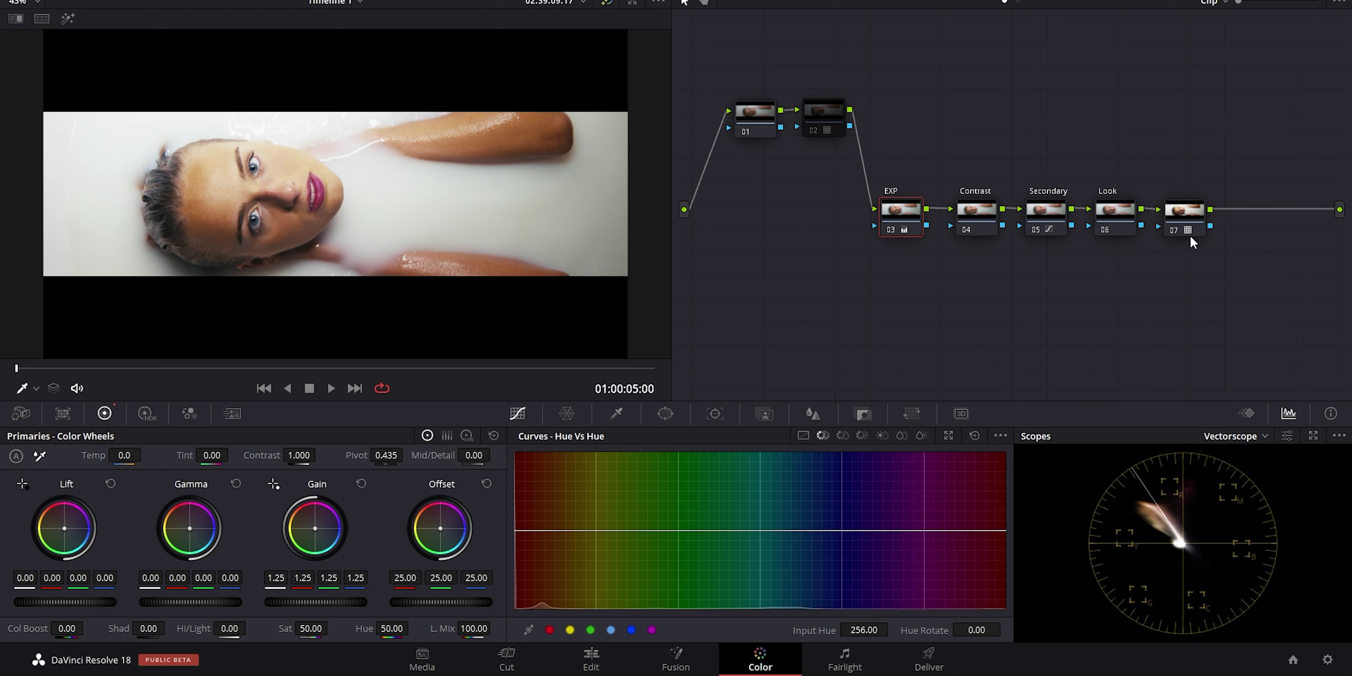
{"action": "left_click_drag", "start_coordinate": [315, 603], "coordinate": [268, 603]}
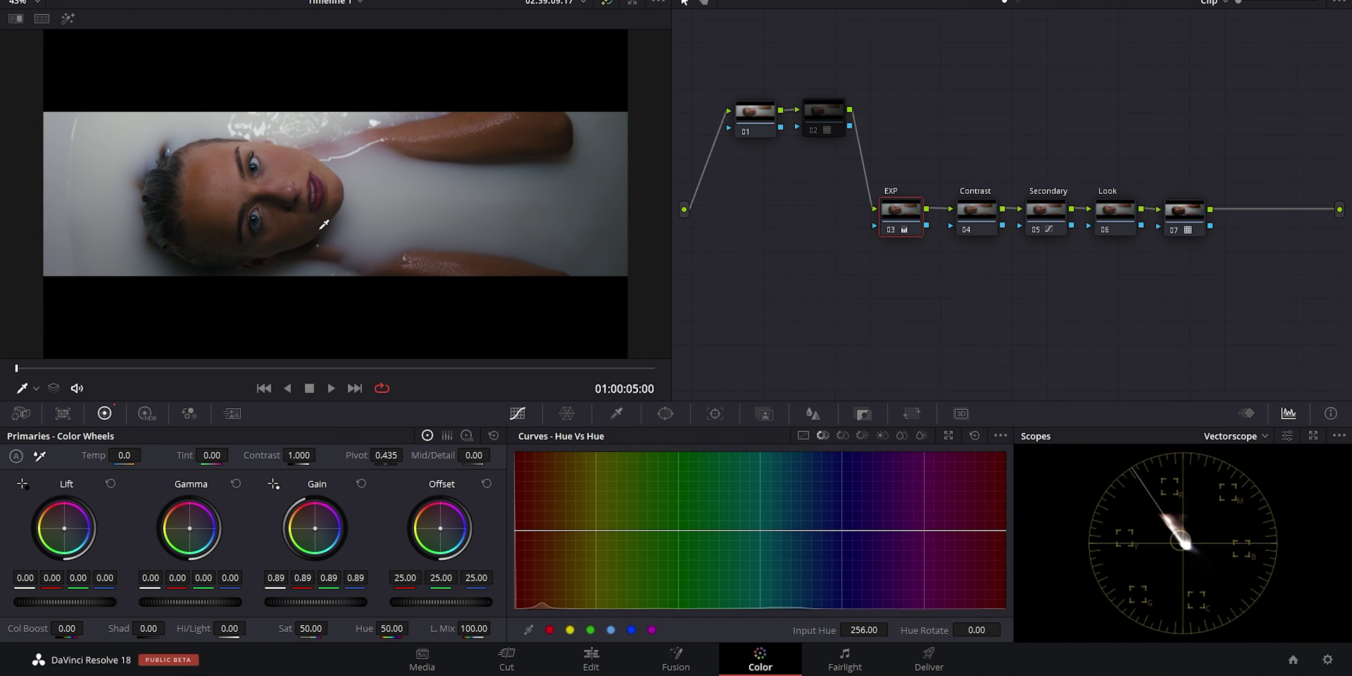
{"action": "left_click_drag", "start_coordinate": [286, 602], "coordinate": [294, 603]}
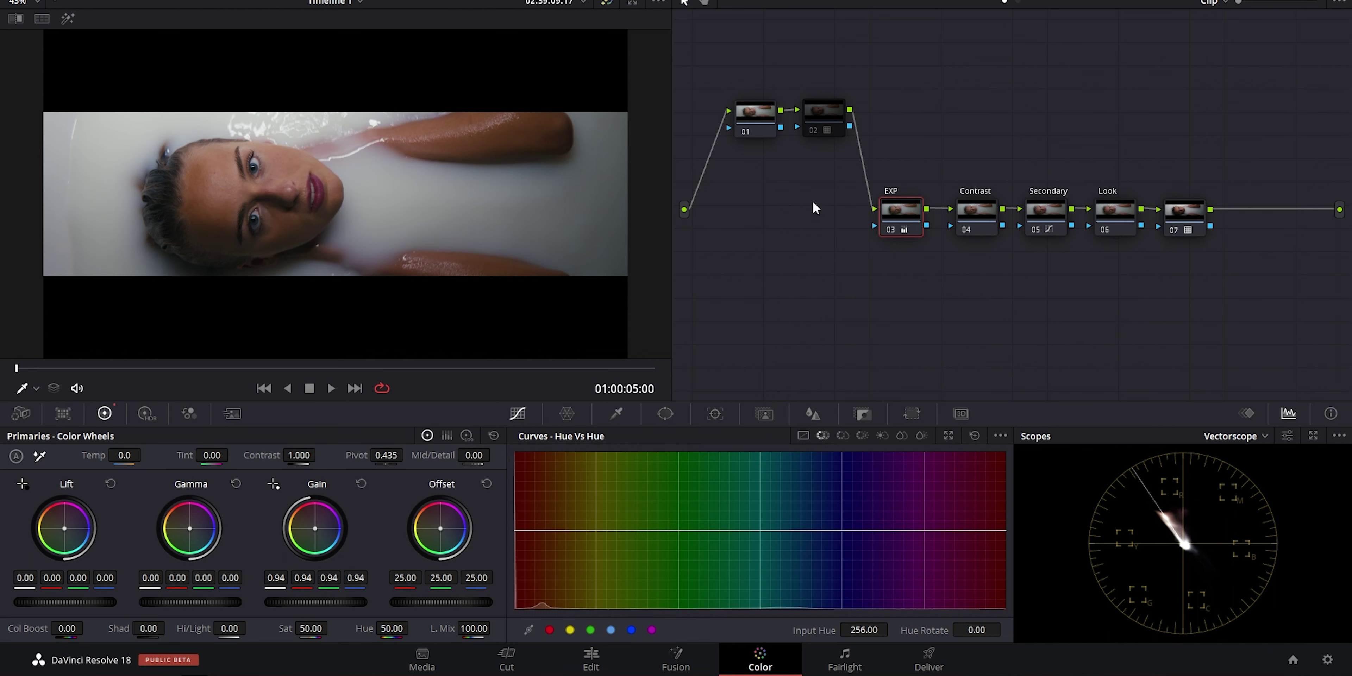
Step: Disable node 07 and reset the EXP node's grade
{"action": "left_click", "coordinate": [1170, 231]}
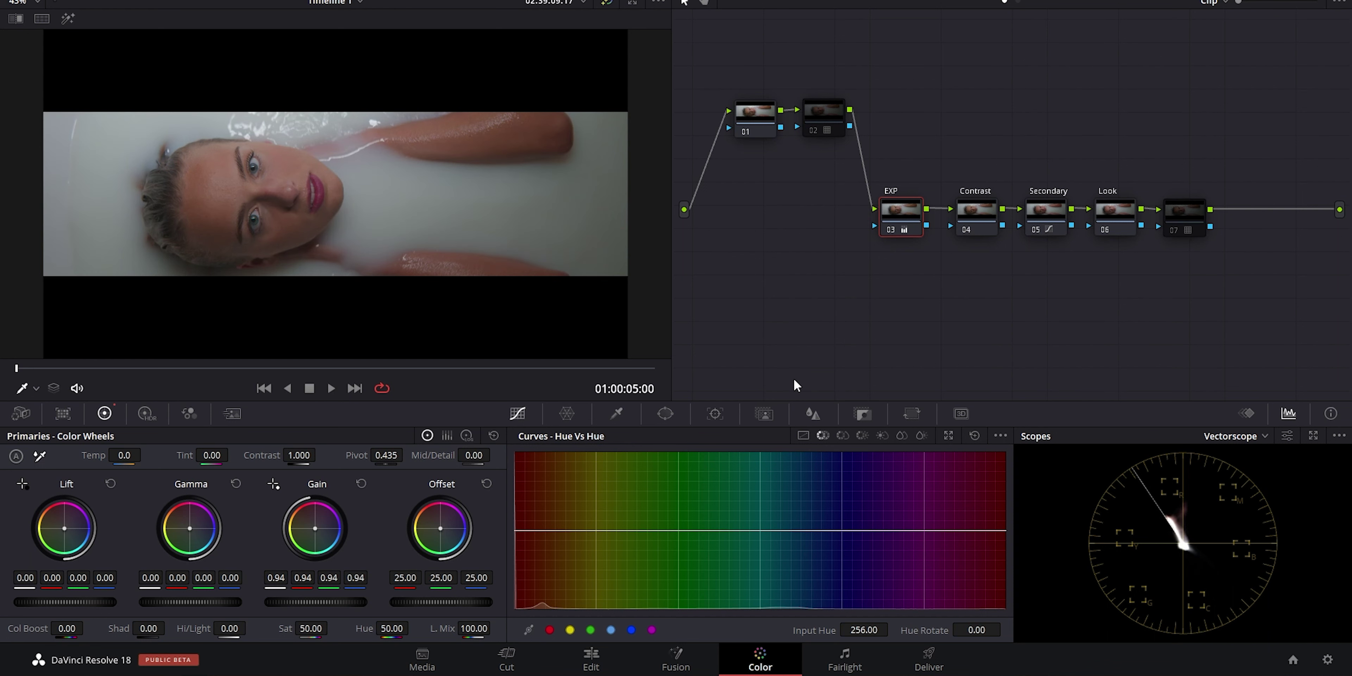
{"action": "left_click", "coordinate": [749, 112]}
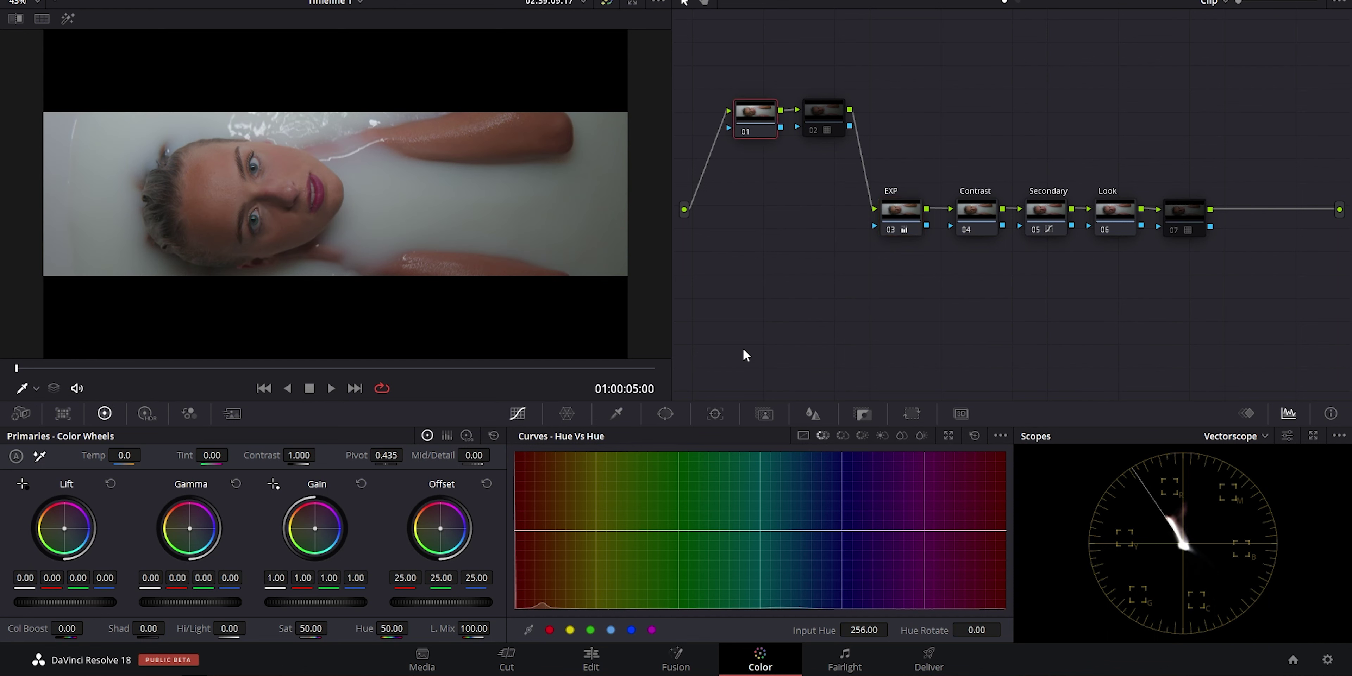
{"action": "left_click", "coordinate": [832, 109]}
{"action": "left_click", "coordinate": [767, 126]}
{"action": "right_click", "coordinate": [896, 212]}
{"action": "left_click", "coordinate": [924, 226]}
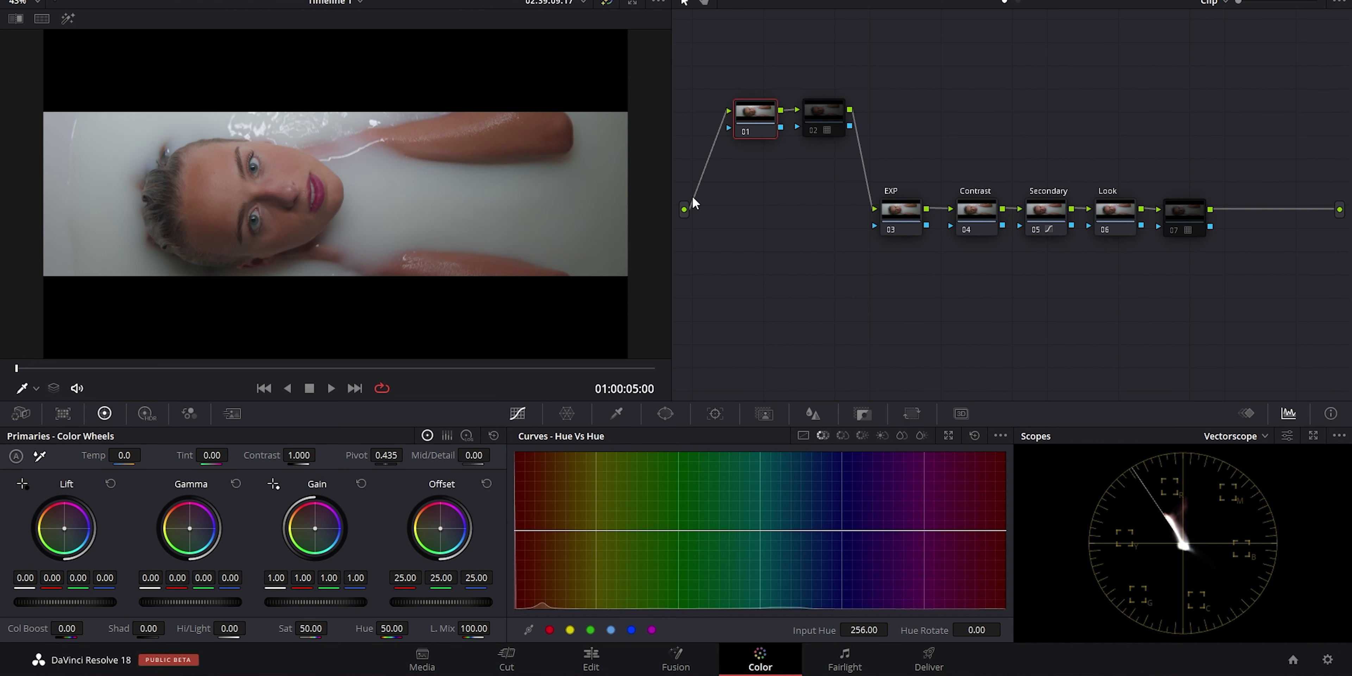
Step: Raise node 01's Gain to 1.45 and re-enable node 02's 2383_DWG_to_DWG LUT
{"action": "left_click_drag", "start_coordinate": [305, 592], "coordinate": [349, 592]}
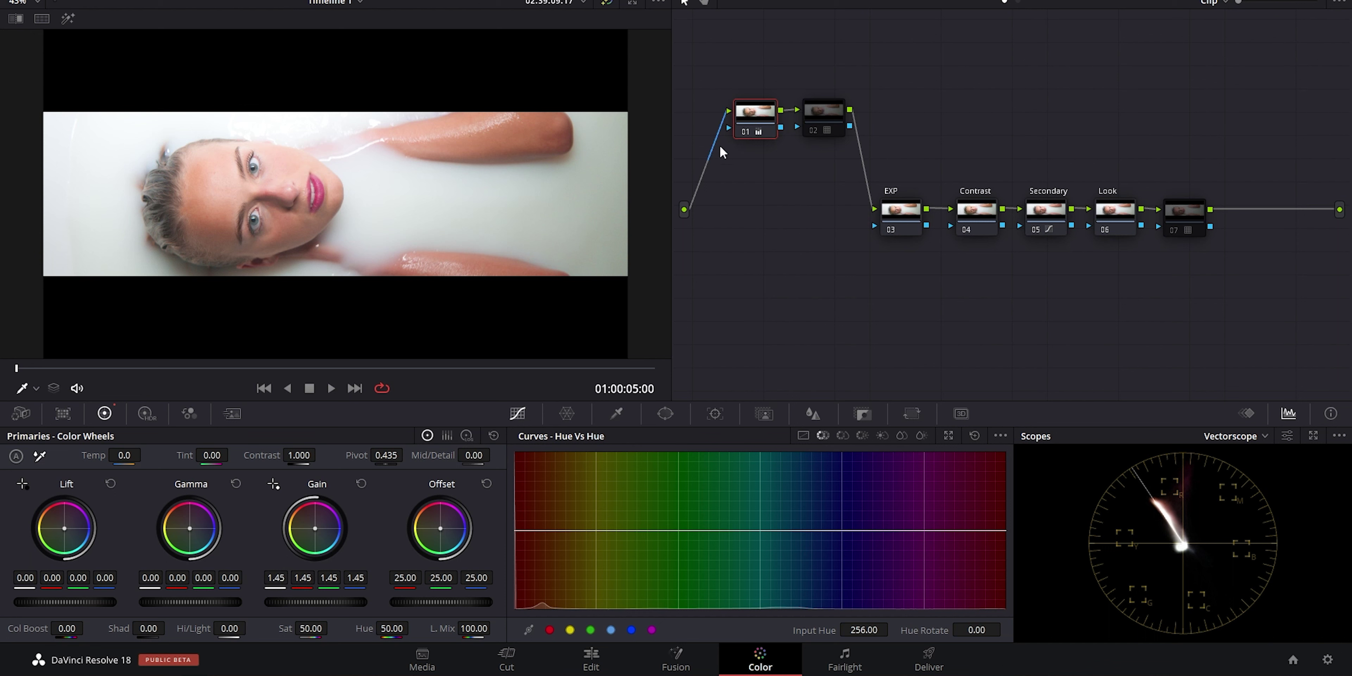
{"action": "left_click", "coordinate": [823, 126]}
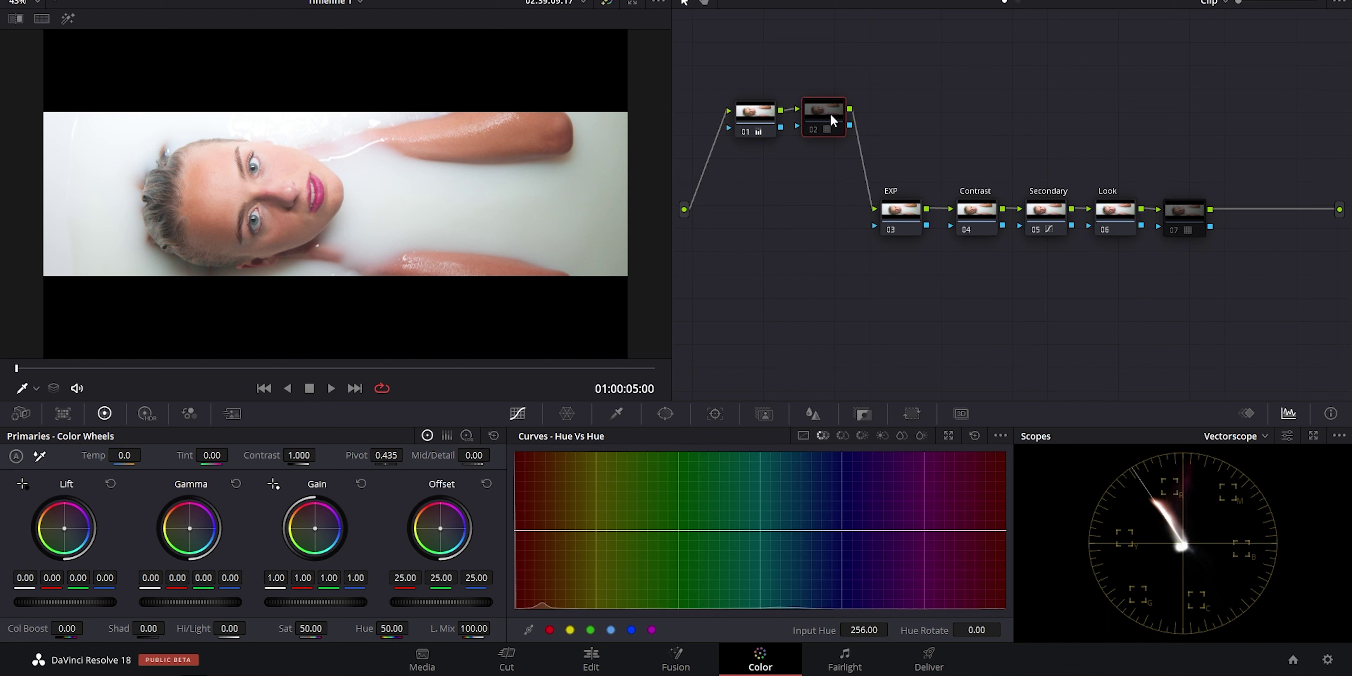
{"action": "key", "text": "ctrl+d"}
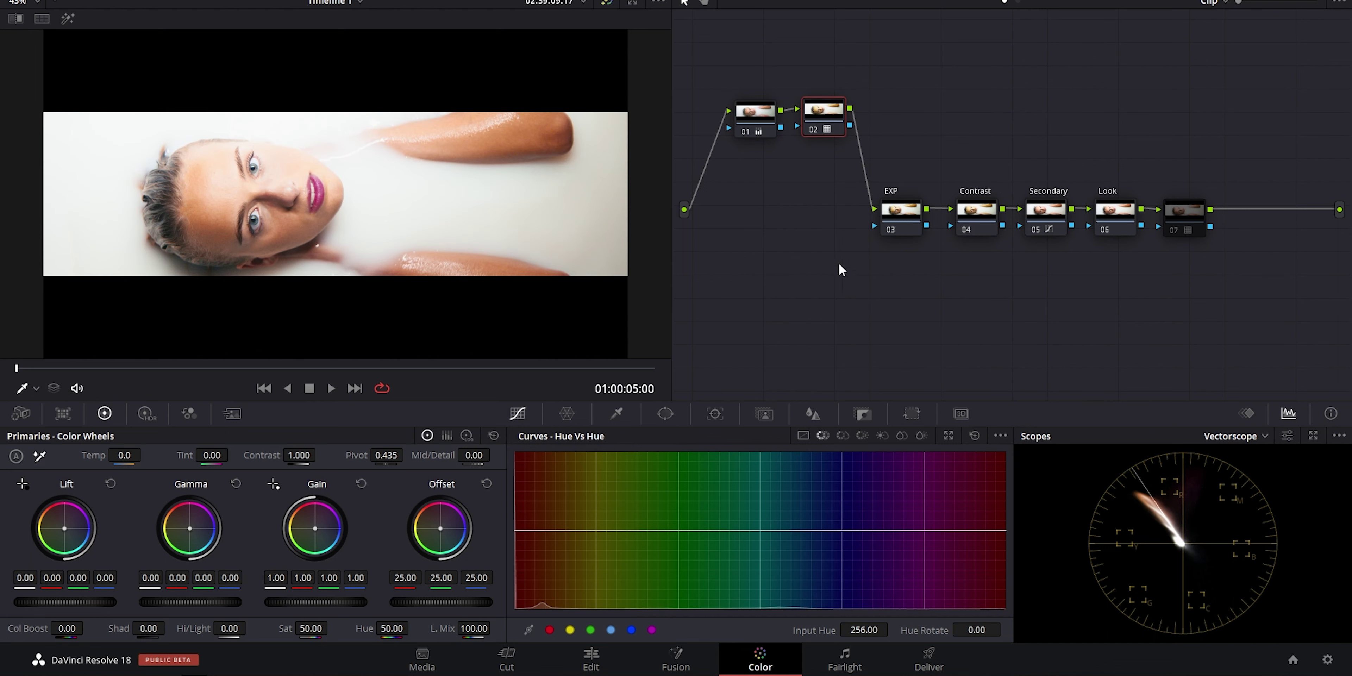
Step: Lower the EXP node's Gain to 0.61 and marquee-select the two extra front nodes
{"action": "left_click", "coordinate": [902, 235]}
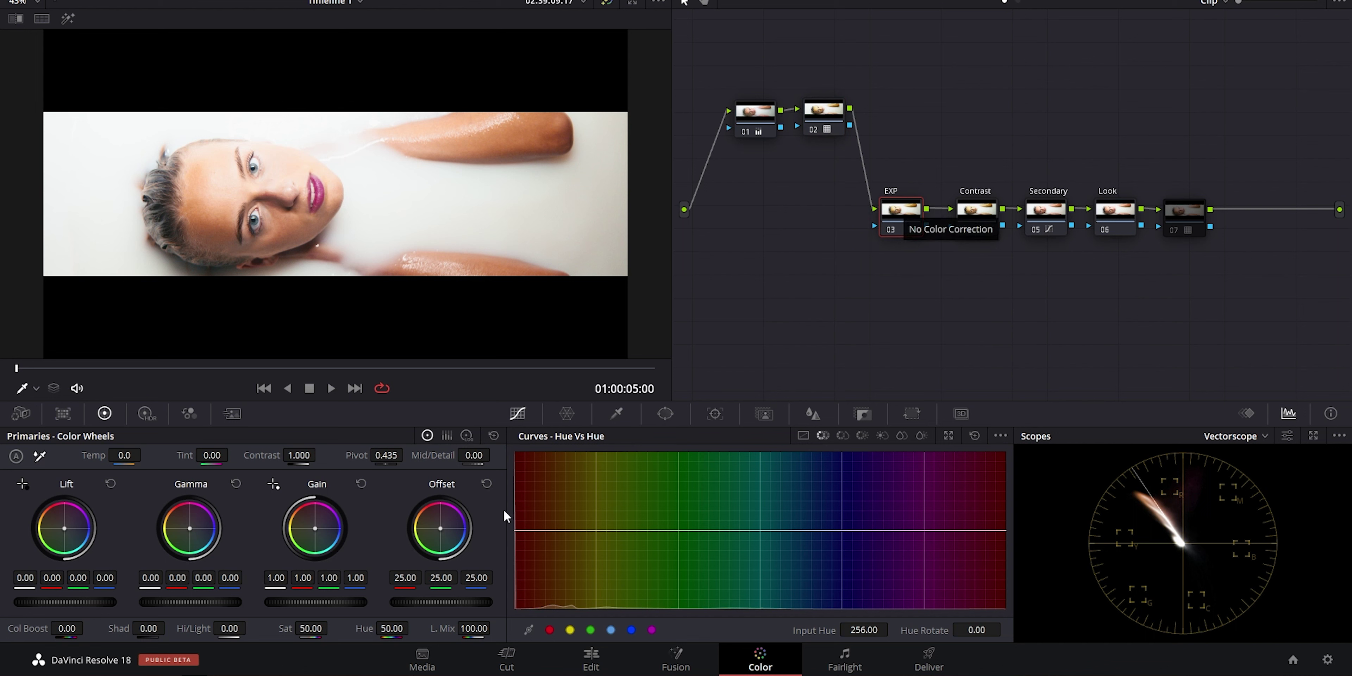
{"action": "left_click_drag", "start_coordinate": [362, 603], "coordinate": [314, 603]}
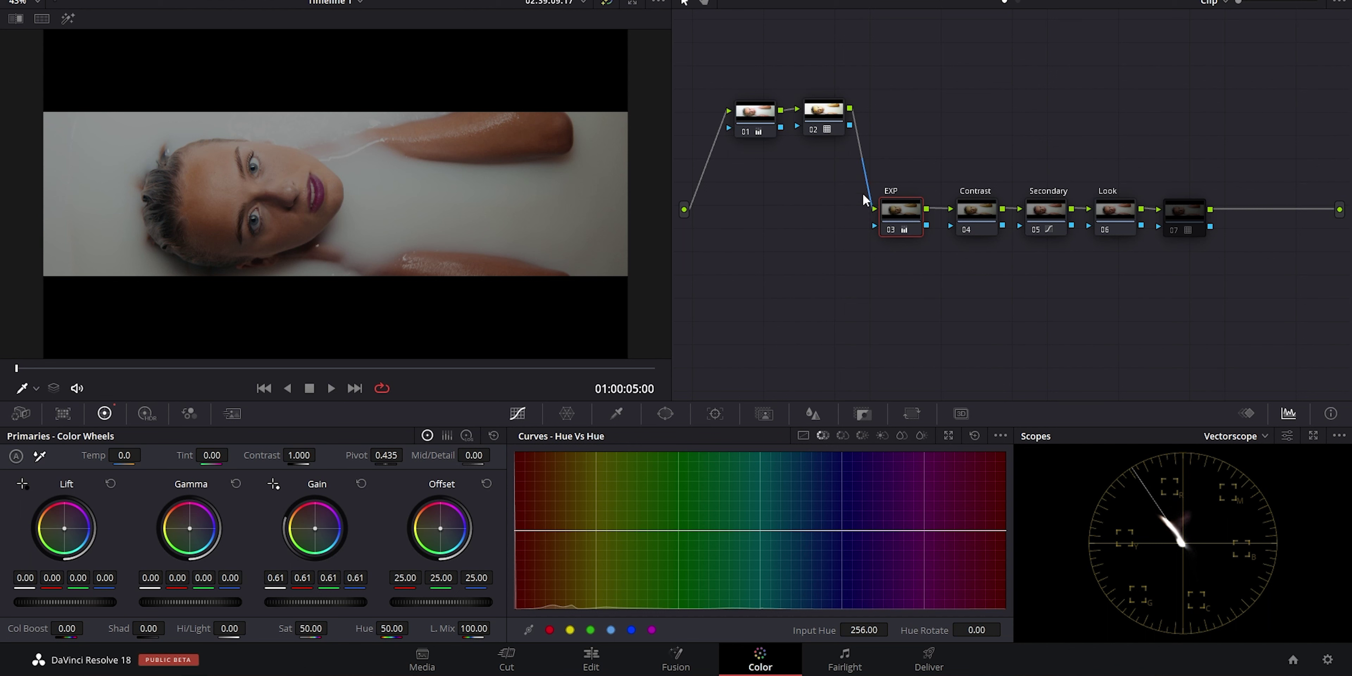
{"action": "left_click_drag", "start_coordinate": [862, 193], "coordinate": [723, 90]}
Step: Delete the two extra nodes, reset EXP's grade, and enable the final node
{"action": "key", "text": "Delete"}
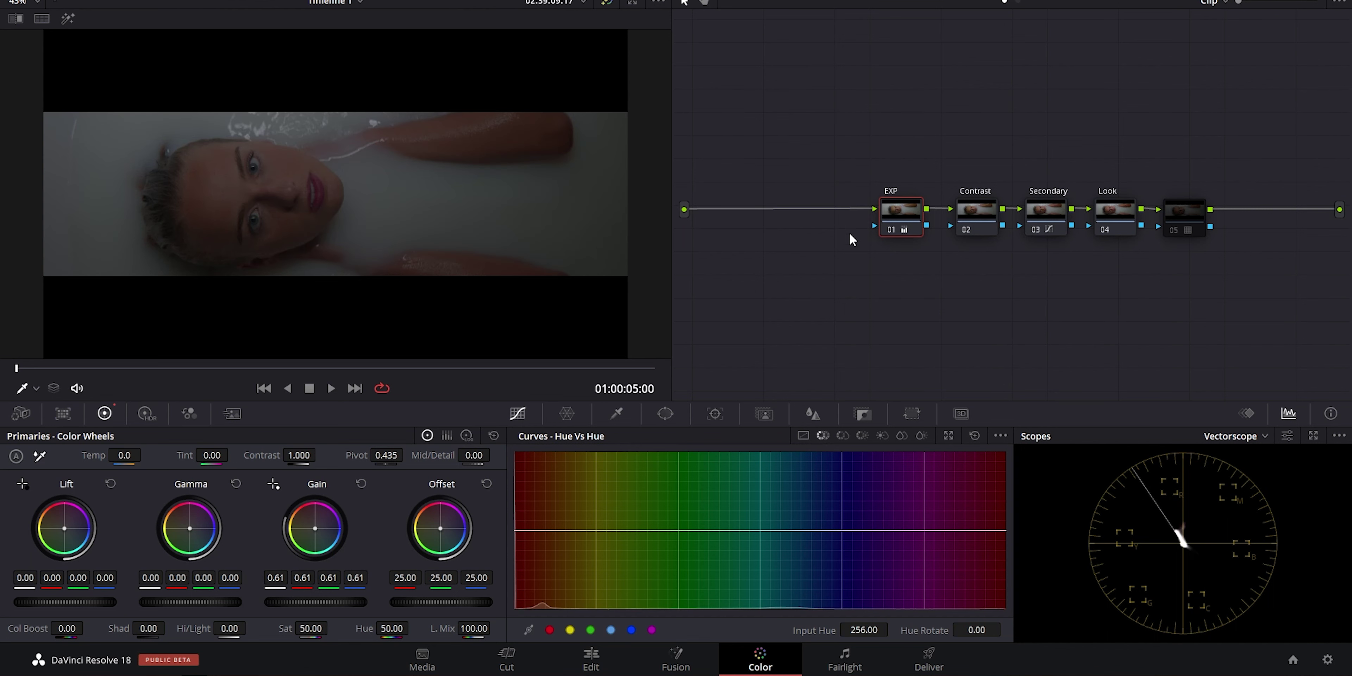
{"action": "right_click", "coordinate": [902, 231]}
{"action": "left_click", "coordinate": [904, 235]}
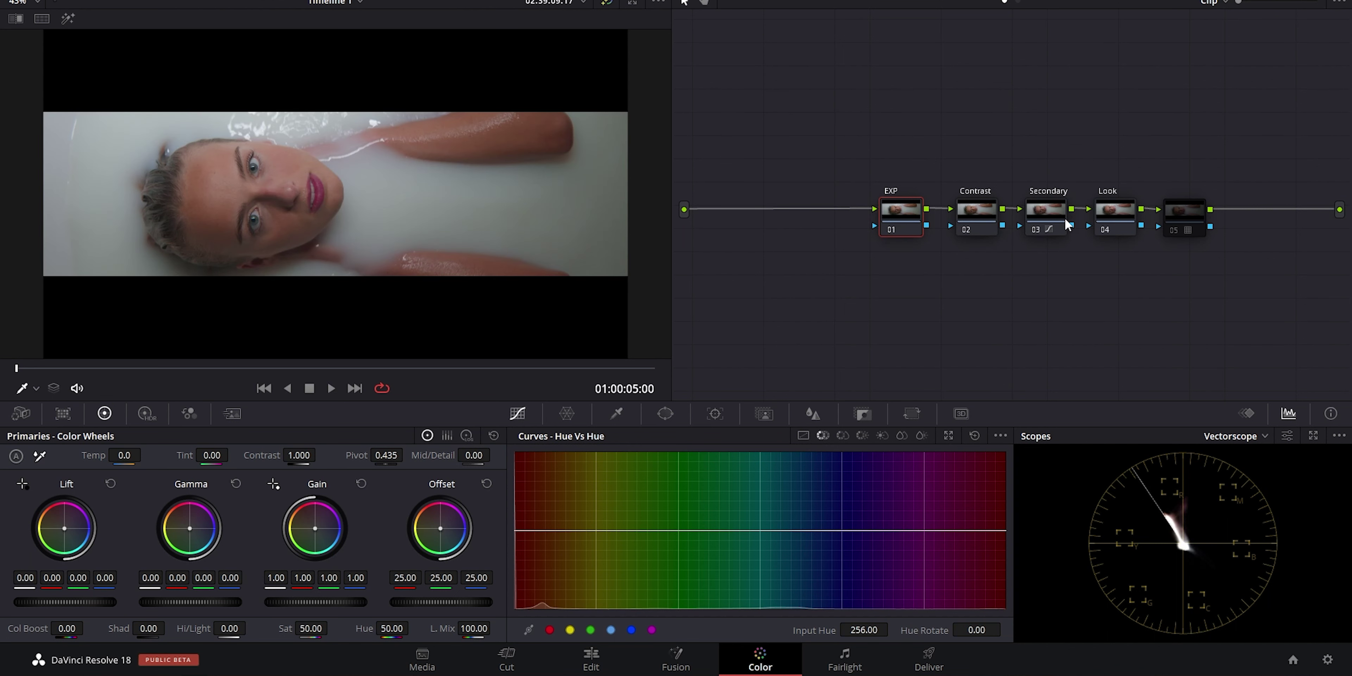
{"action": "left_click", "coordinate": [1171, 230]}
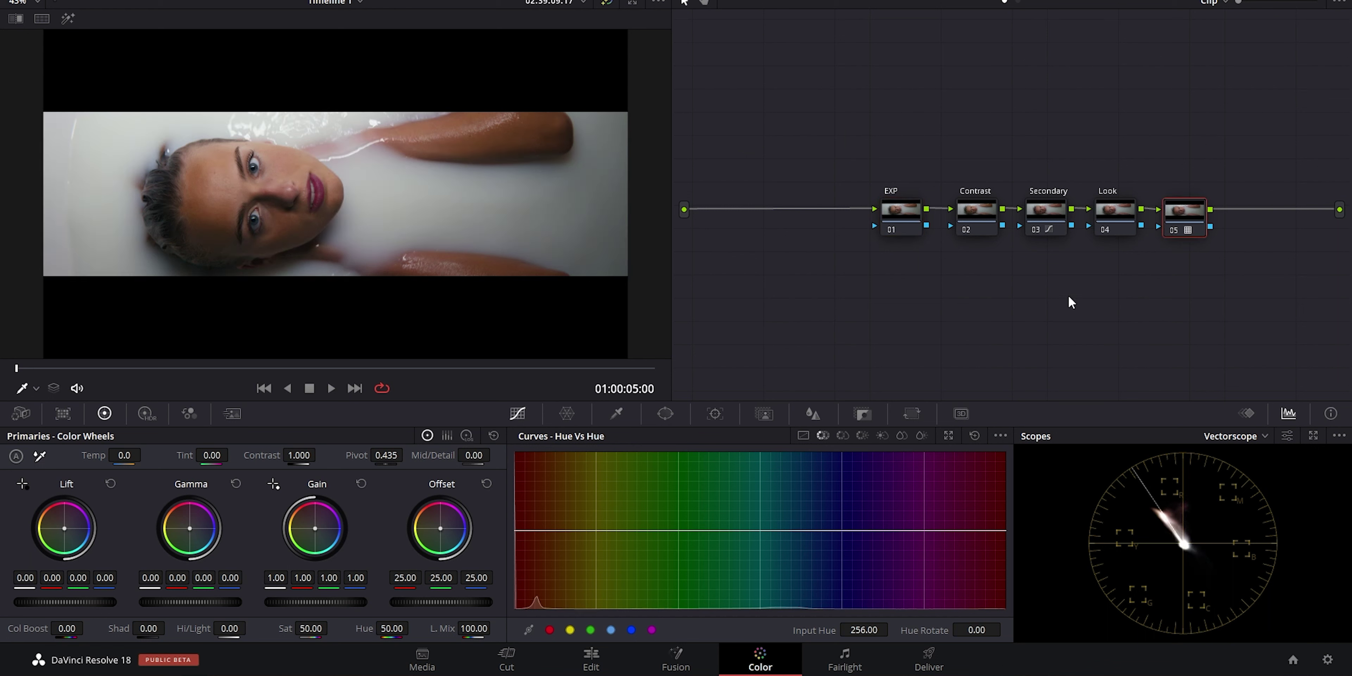
Step: Compare the Secondary node's hue curve with the Look node
{"action": "left_click_drag", "start_coordinate": [876, 160], "coordinate": [985, 265]}
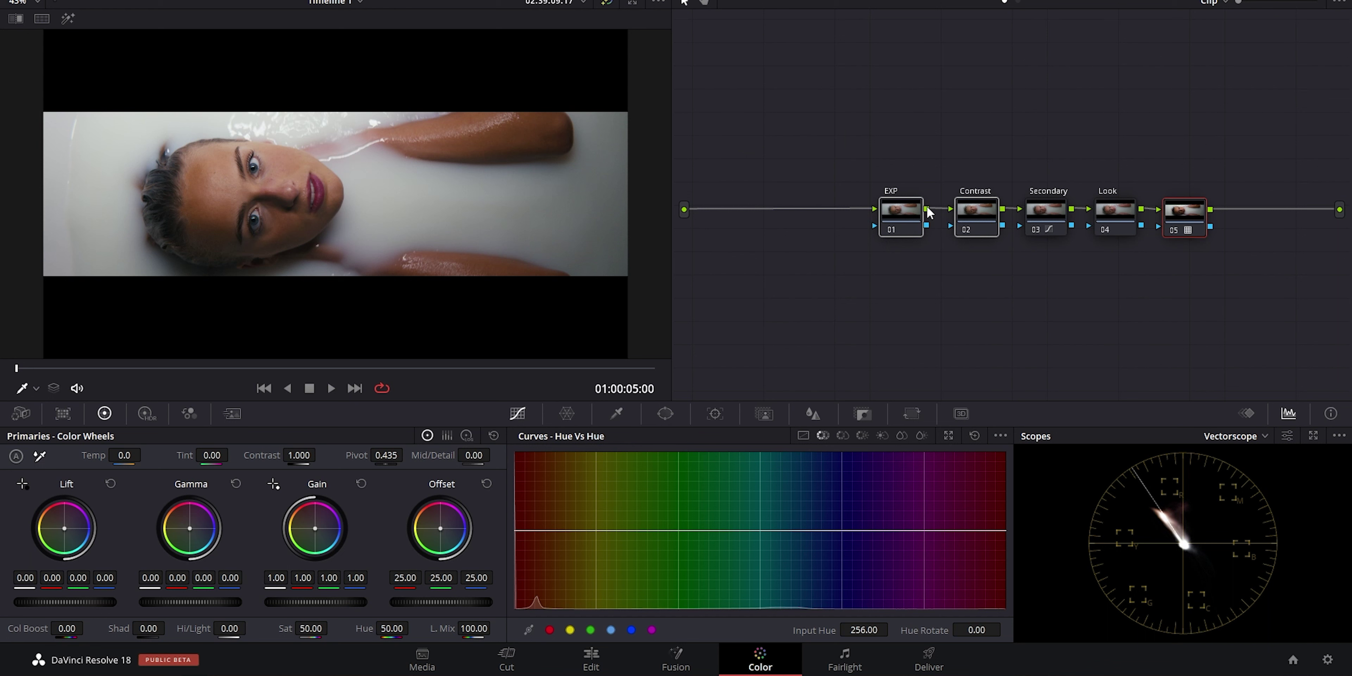
{"action": "left_click", "coordinate": [985, 317]}
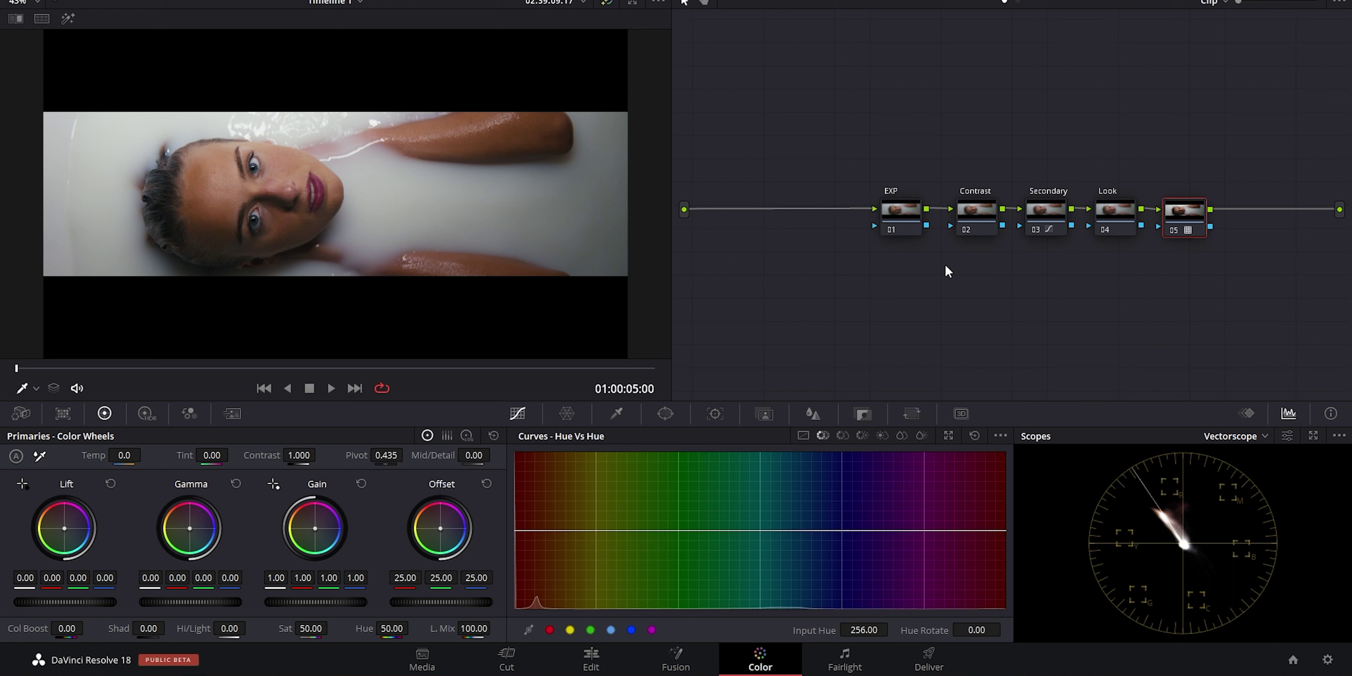
{"action": "left_click", "coordinate": [1047, 218]}
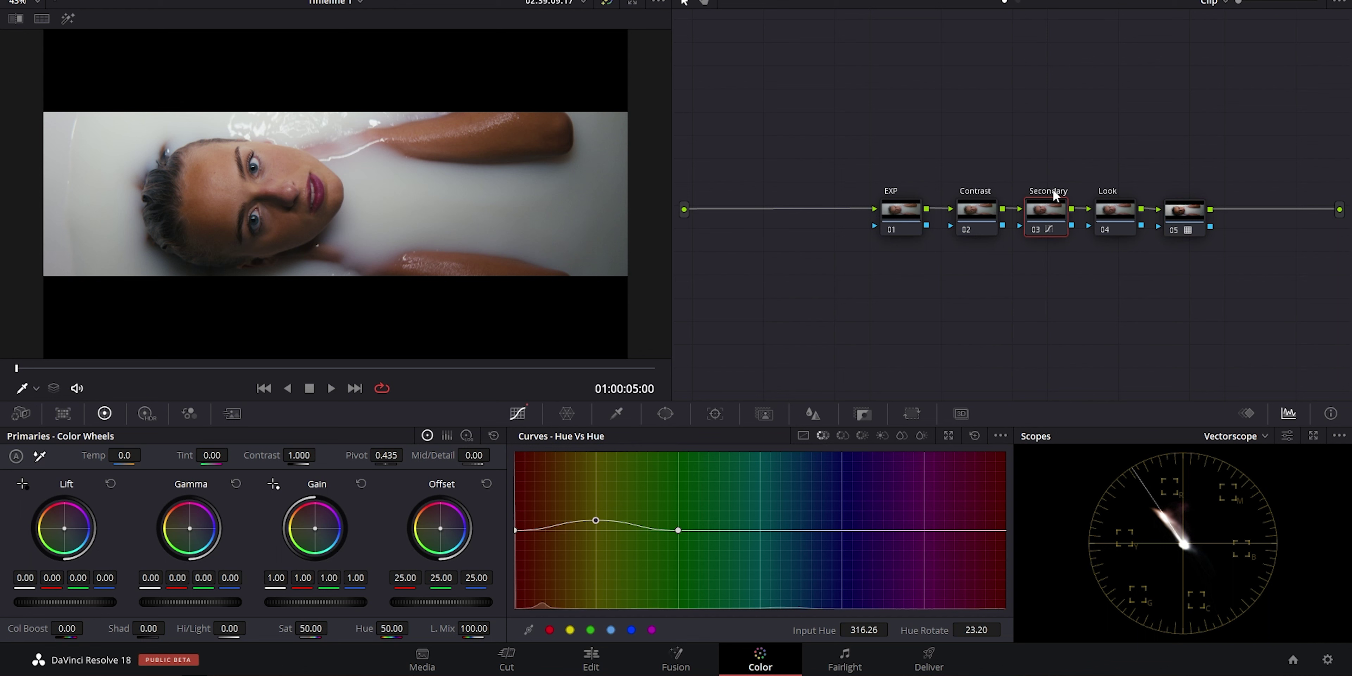
{"action": "left_click", "coordinate": [1097, 220]}
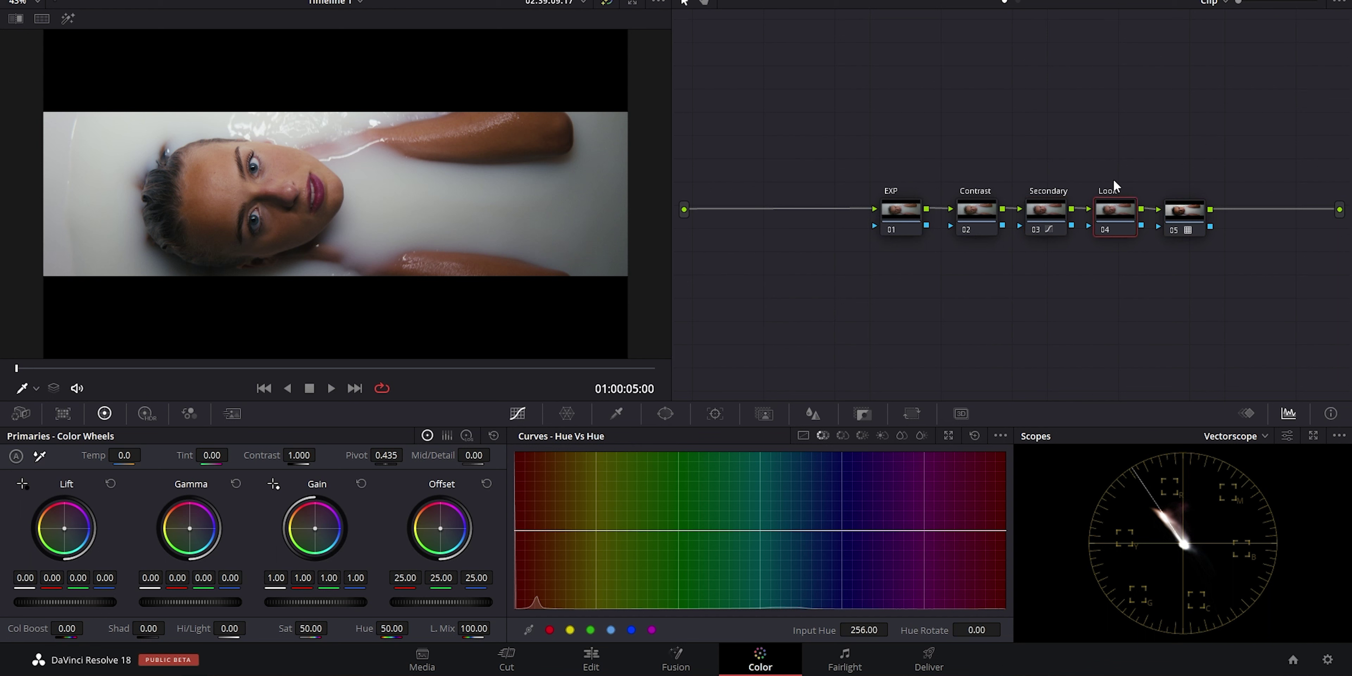
{"action": "left_click", "coordinate": [1037, 231]}
{"action": "left_click", "coordinate": [1107, 235]}
Step: Label the final node 05 'LUT'
{"action": "left_click", "coordinate": [1190, 231]}
{"action": "double_click", "coordinate": [1199, 221]}
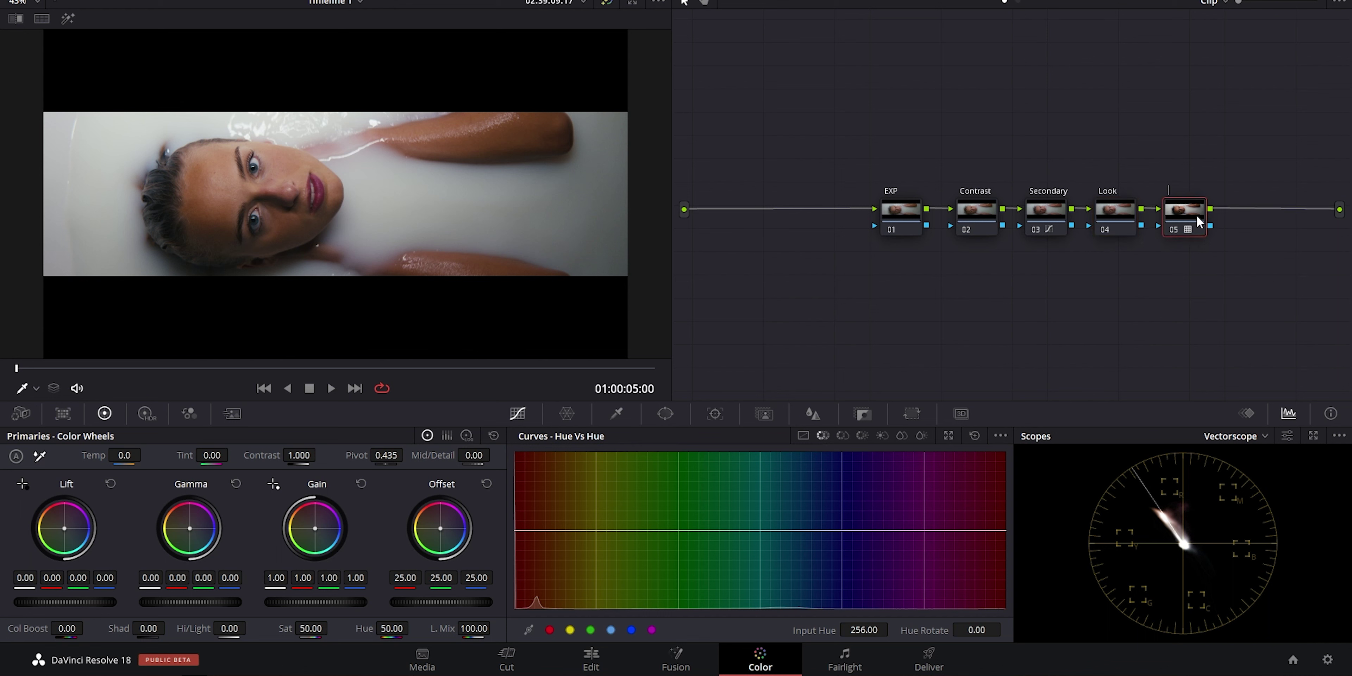
{"action": "type", "text": "LUT"}
{"action": "key", "text": "Return"}
Step: Shift the node chain down-left, make EXP current, and show the effects library
{"action": "left_click_drag", "start_coordinate": [1246, 299], "coordinate": [791, 134]}
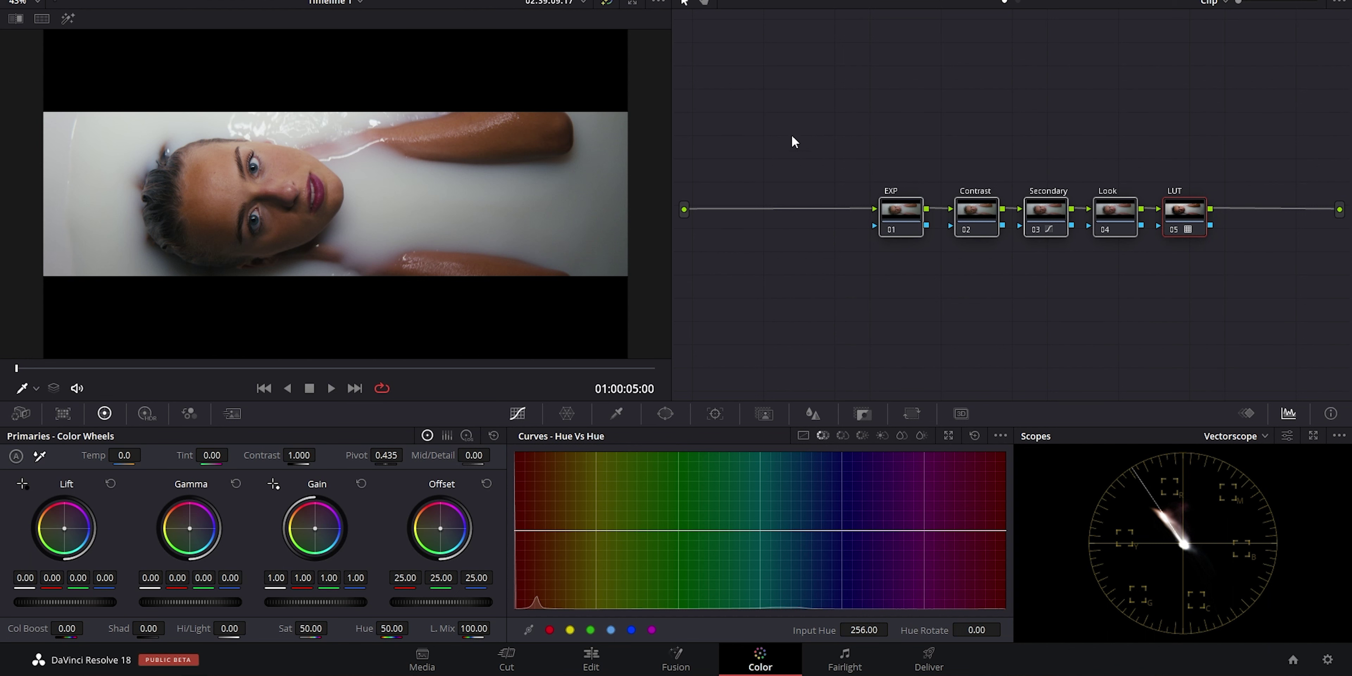
{"action": "left_click_drag", "start_coordinate": [886, 216], "coordinate": [849, 254]}
{"action": "left_click", "coordinate": [1027, 294]}
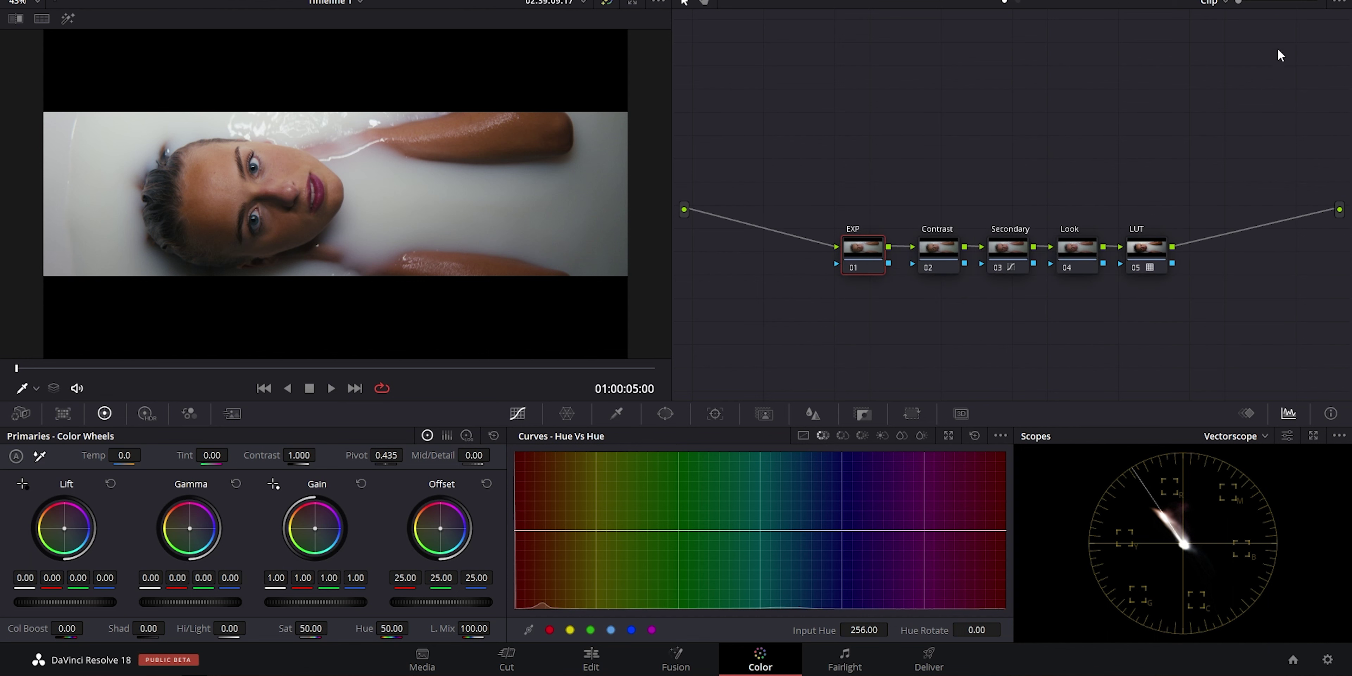
{"action": "left_click", "coordinate": [1281, 2]}
{"action": "scroll", "coordinate": [1169, 255], "scroll_direction": "up", "scroll_amount": 5}
{"action": "left_click", "coordinate": [1270, 3]}
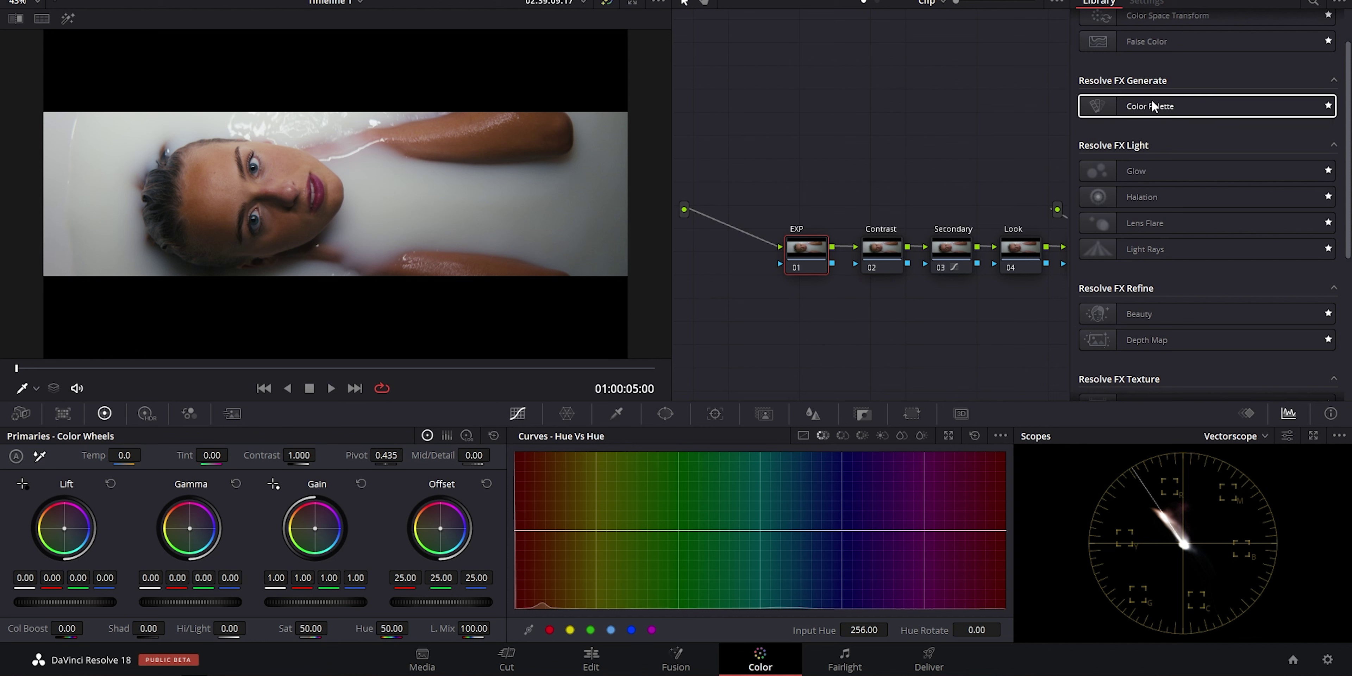
{"action": "left_click", "coordinate": [1269, 3]}
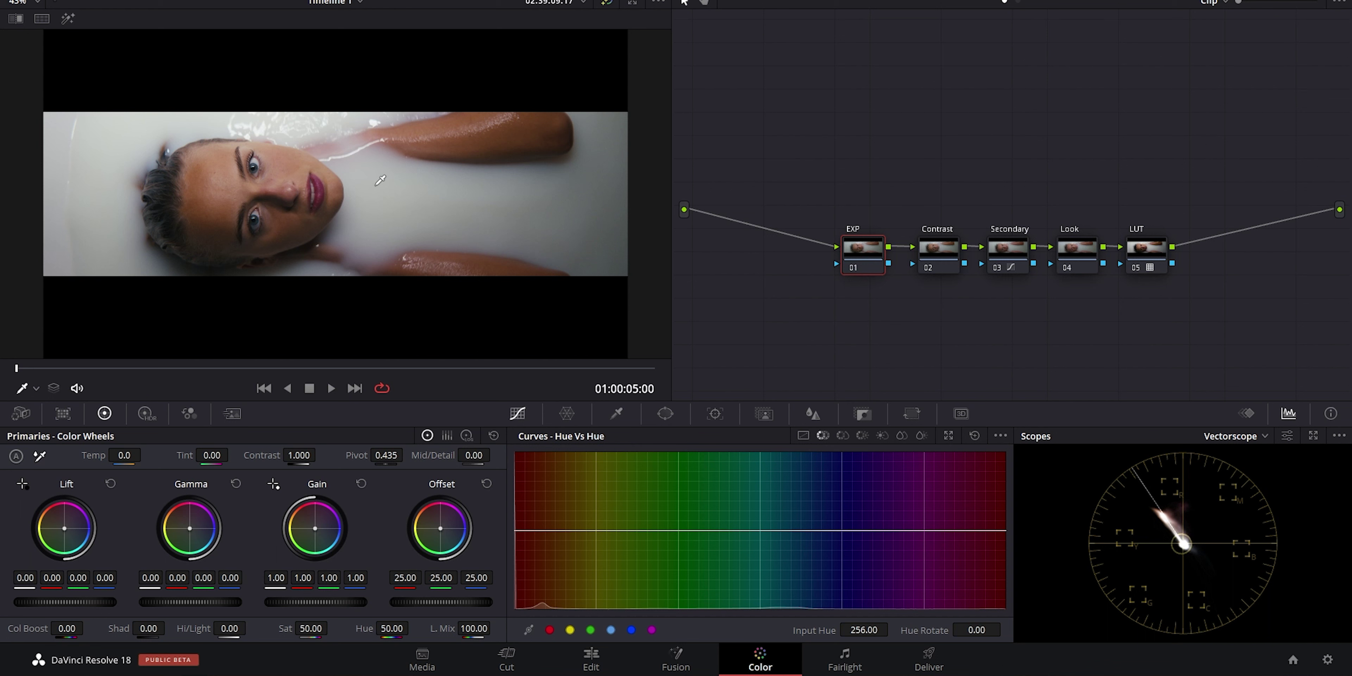
Step: Add an empty node before EXP above the chain, discarding a stray node added before LUT
{"action": "key", "text": "shift+s"}
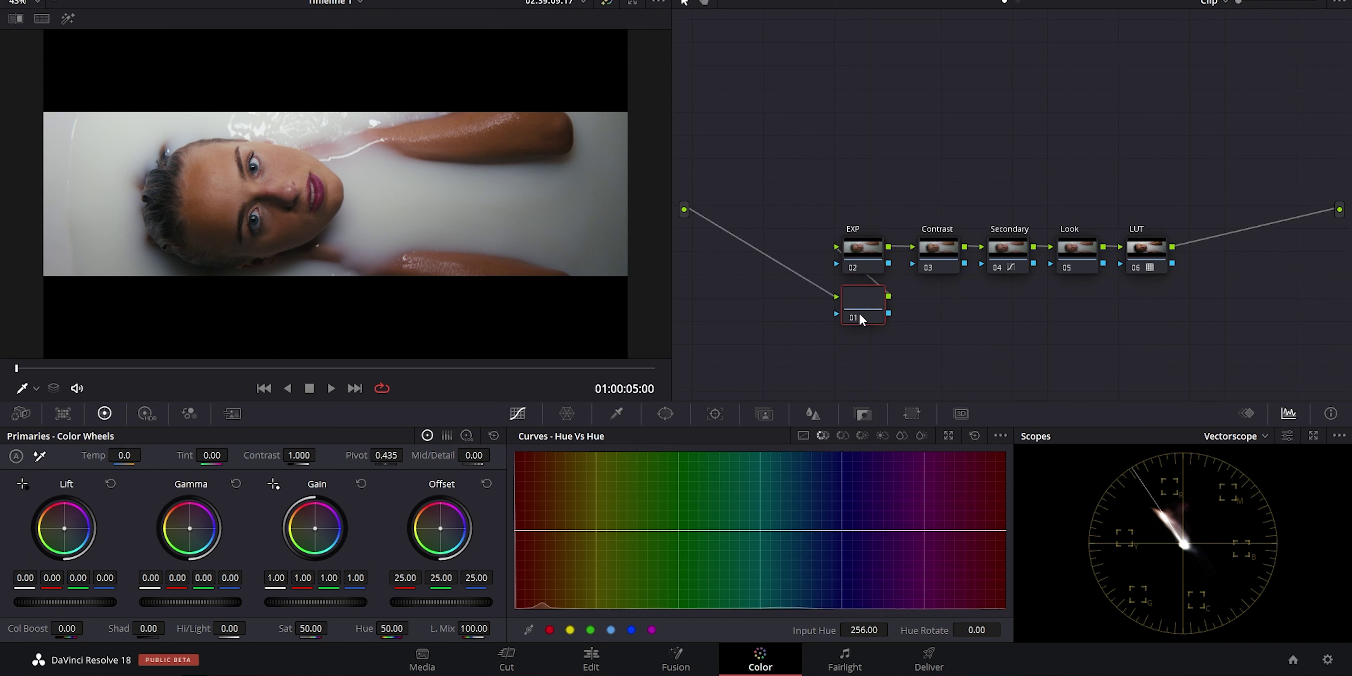
{"action": "left_click_drag", "start_coordinate": [861, 319], "coordinate": [773, 188]}
{"action": "left_click", "coordinate": [1157, 257]}
{"action": "key", "text": "shift+s"}
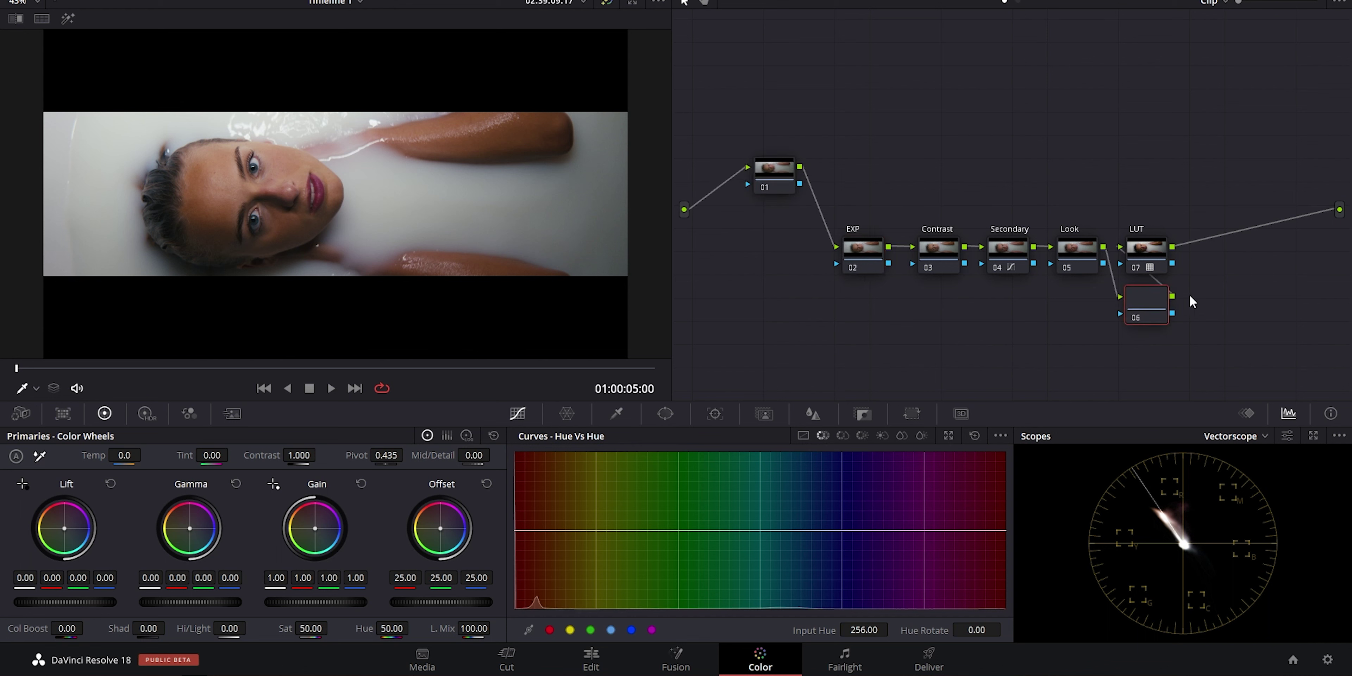
{"action": "left_click_drag", "start_coordinate": [1146, 314], "coordinate": [1080, 346]}
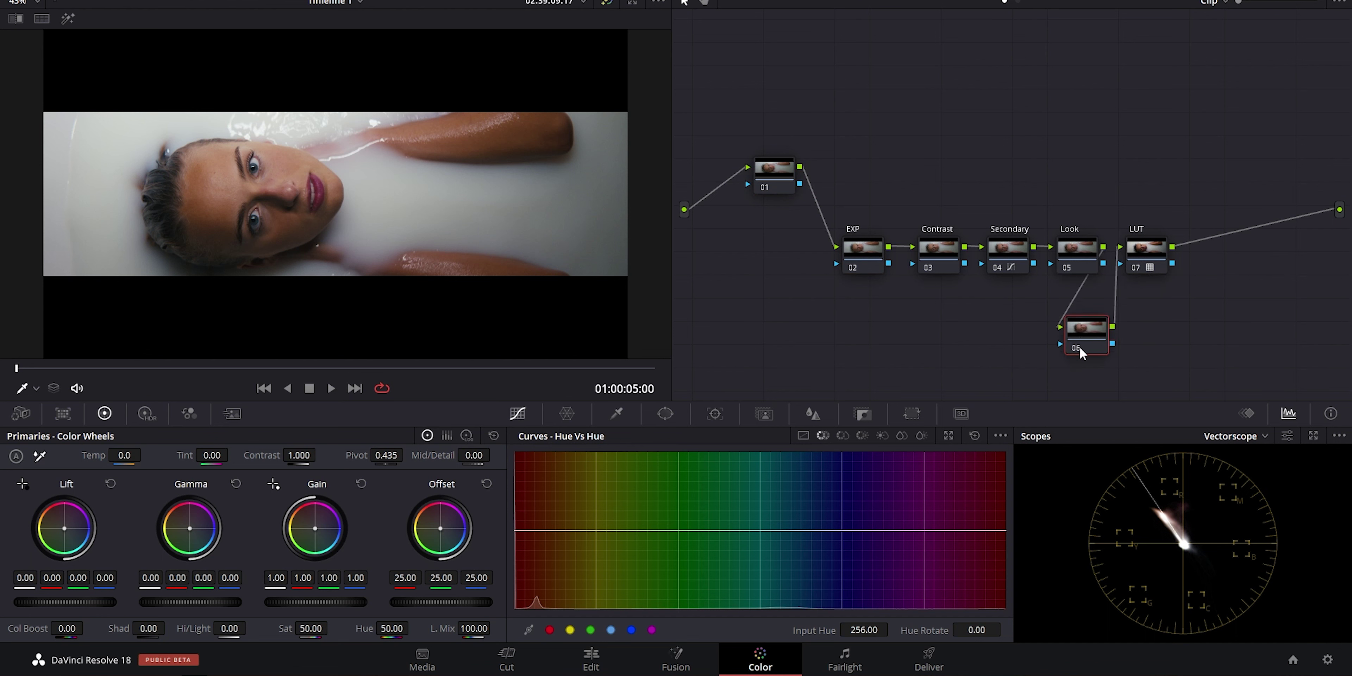
{"action": "key", "text": "Delete"}
Step: Add a new serial node 07 after the LUT node
{"action": "left_click", "coordinate": [1146, 260]}
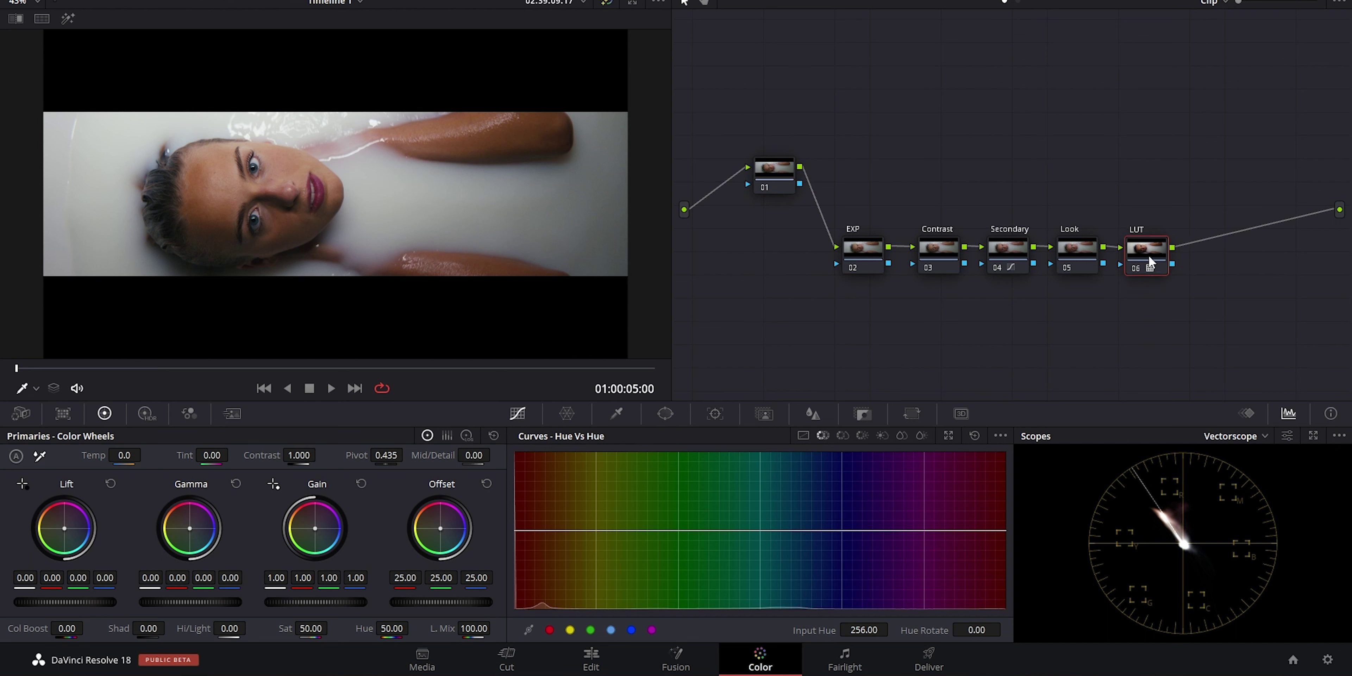
{"action": "left_click", "coordinate": [775, 166]}
{"action": "left_click", "coordinate": [1149, 262]}
{"action": "key", "text": "alt+s"}
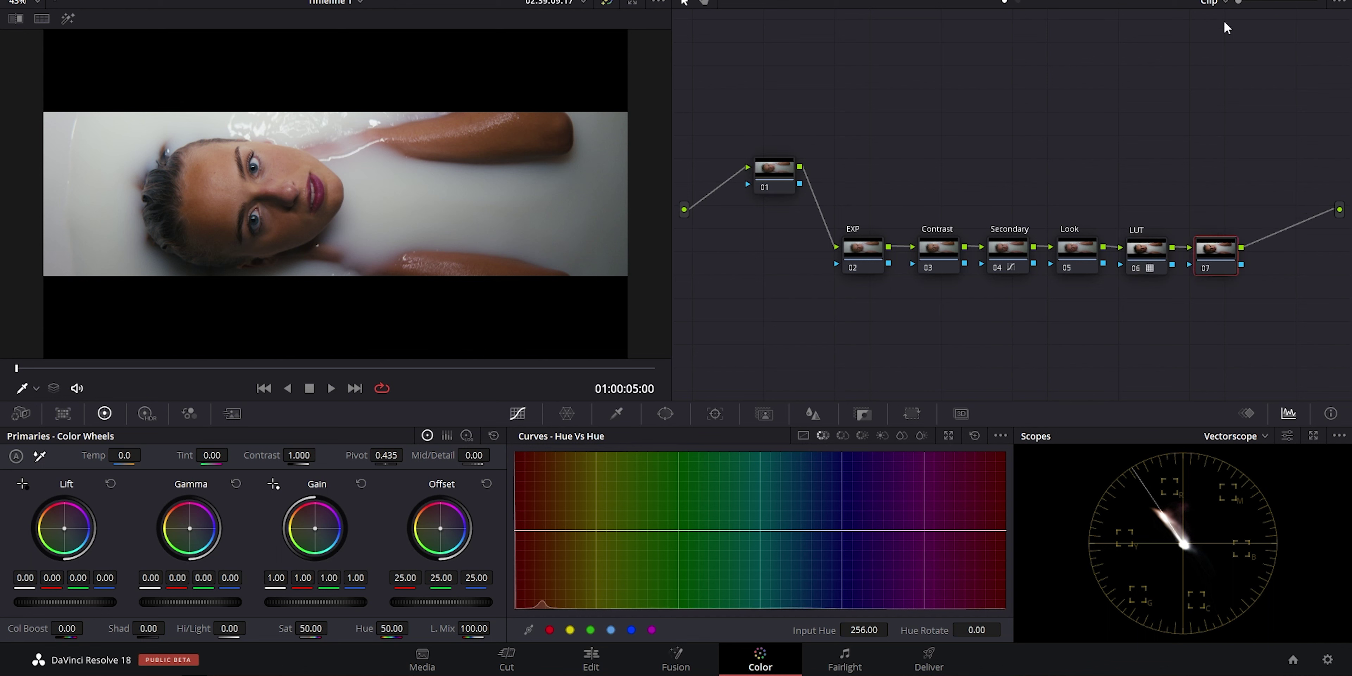
Step: Show the Resolve FX effects library listing False Color, Glow and Halation
{"action": "left_click", "coordinate": [1217, 2]}
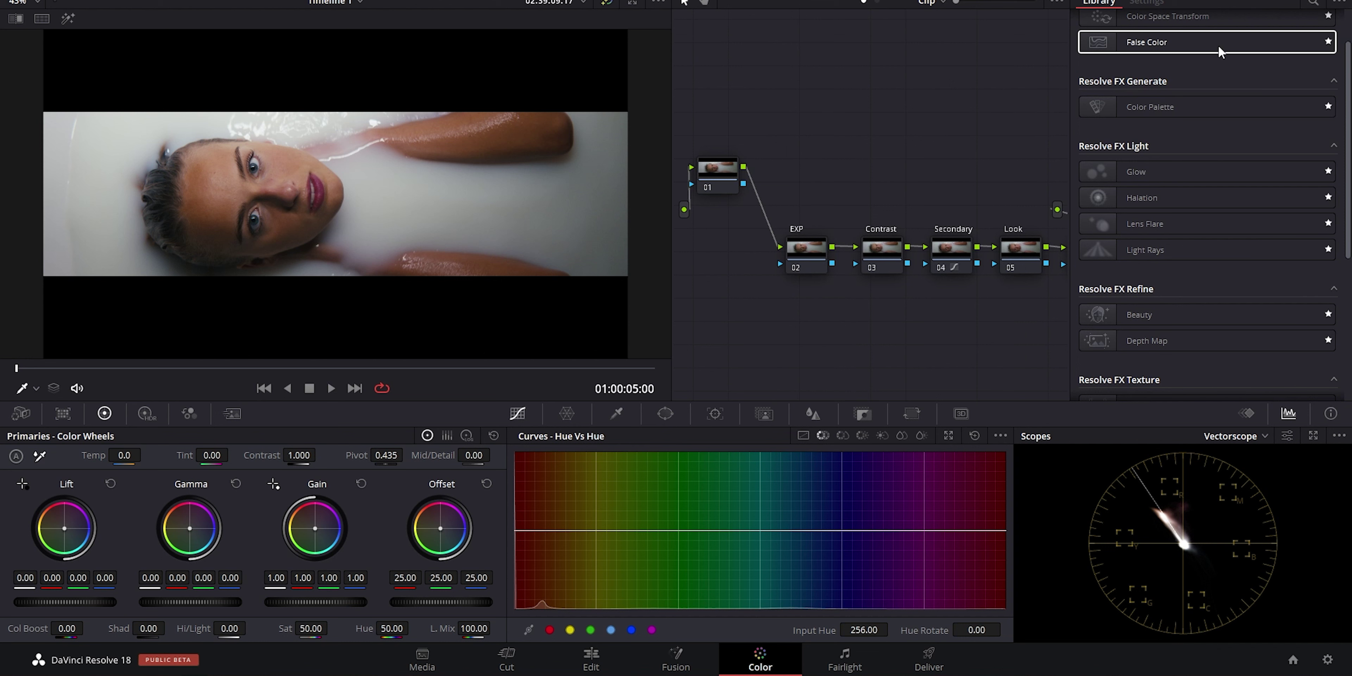